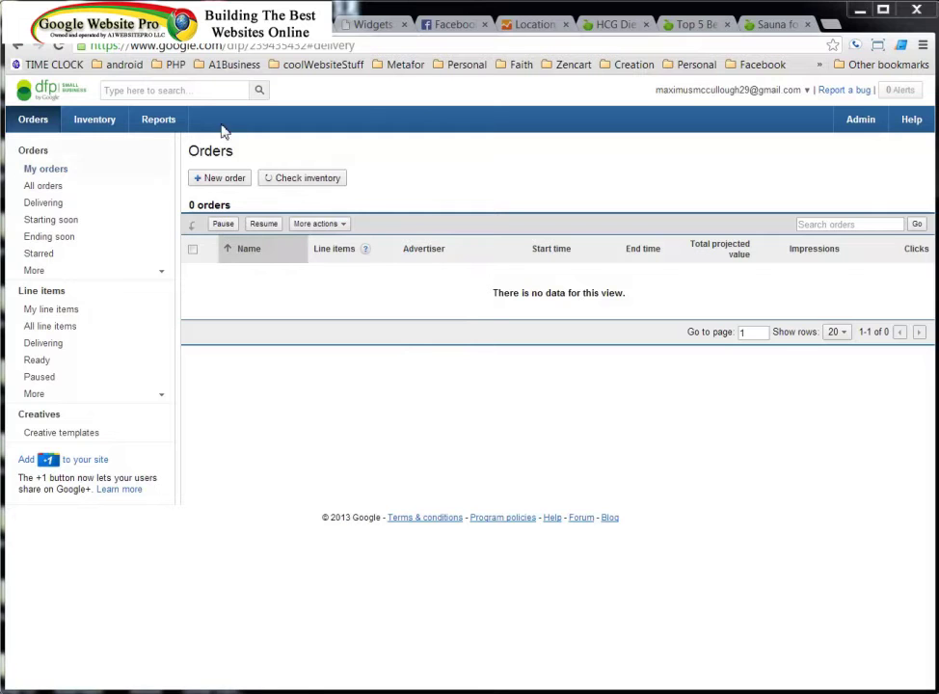
# Start a new ad unit in the inventory and name it "250X250 Rec a1", leaving the description empty
pyautogui.click(102, 127)
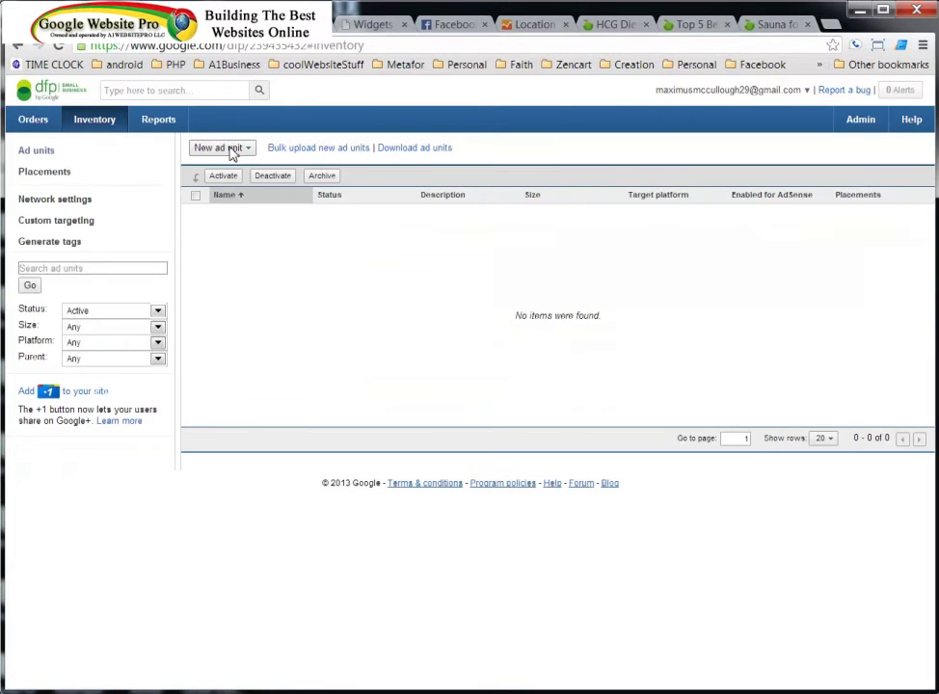
pyautogui.click(230, 149)
pyautogui.click(220, 167)
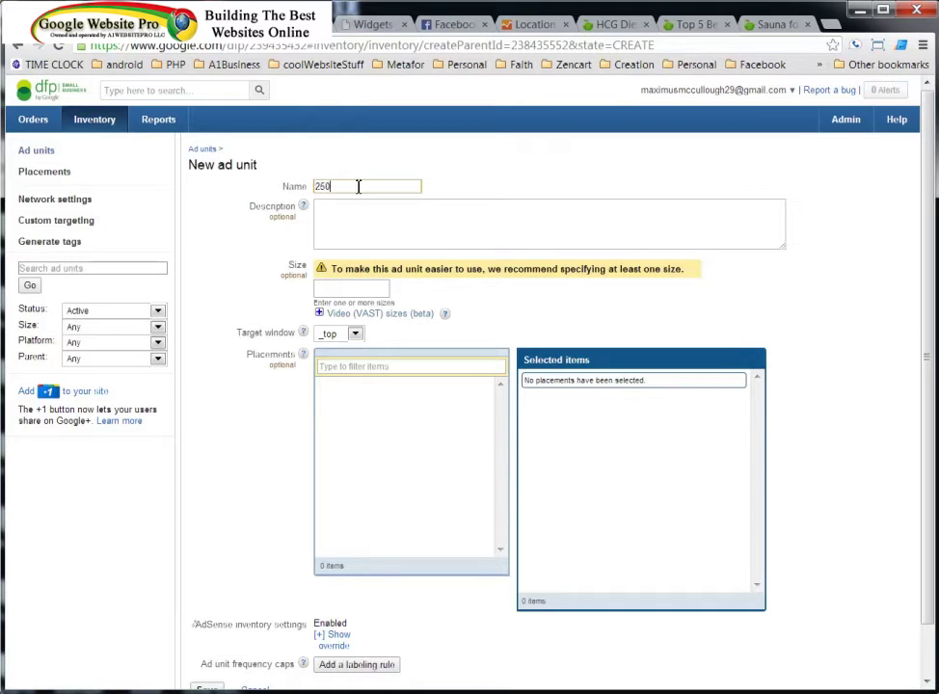
pyautogui.write('250X250 F')
pyautogui.click(407, 222)
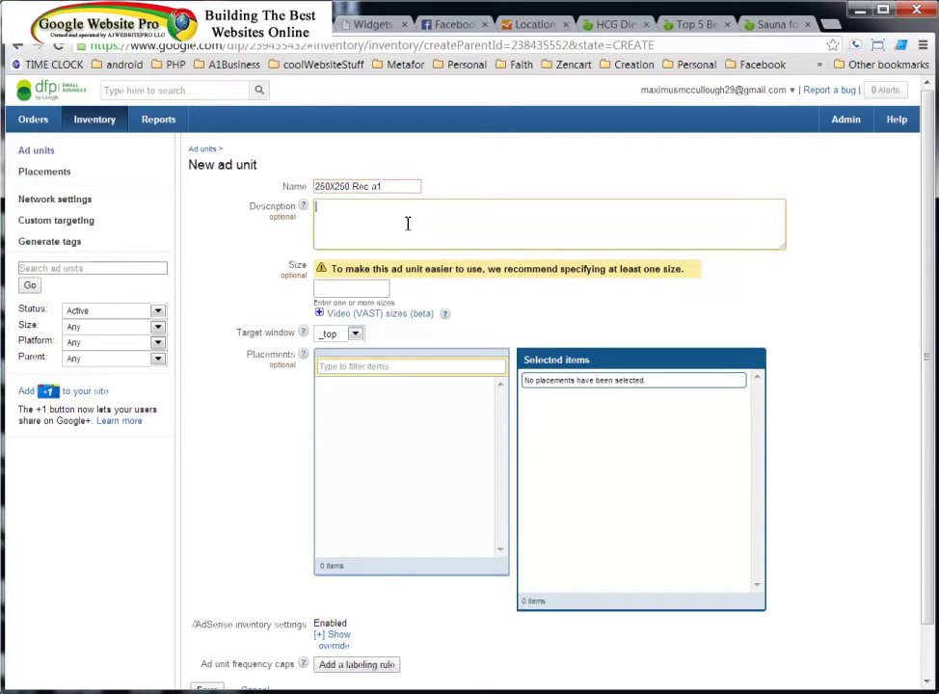
# Set the new ad unit's size to 250x250 (Square)
pyautogui.click(362, 294)
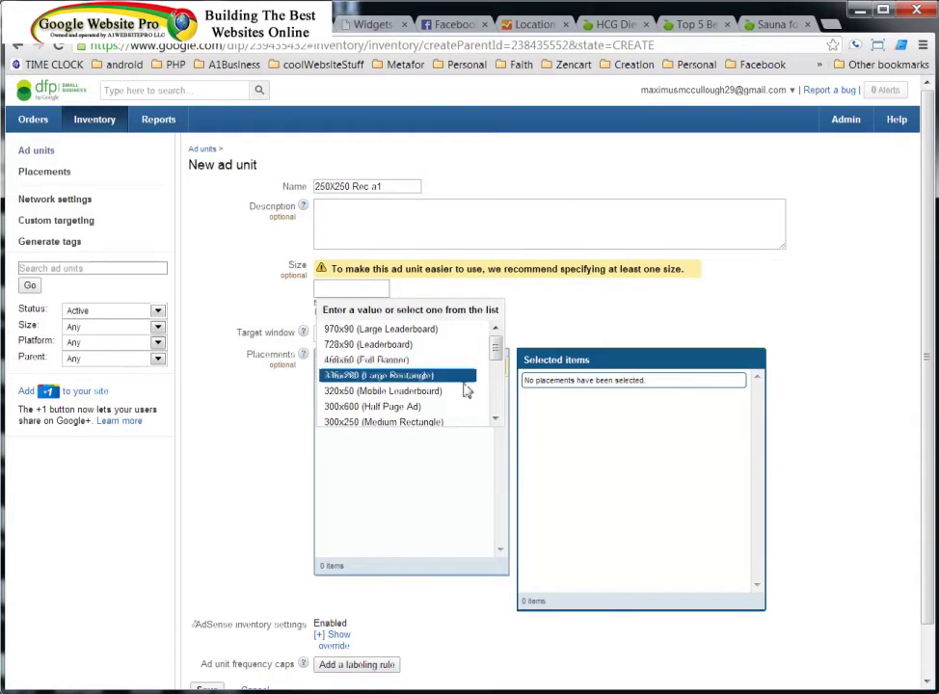
pyautogui.moveTo(498, 352); pyautogui.dragTo(498, 373)
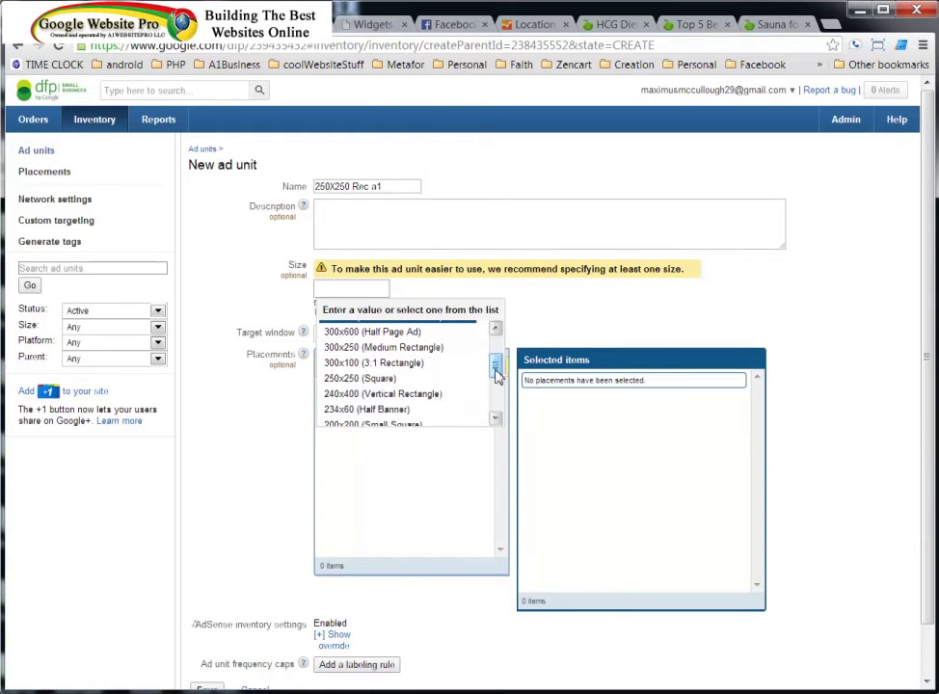
pyautogui.click(385, 379)
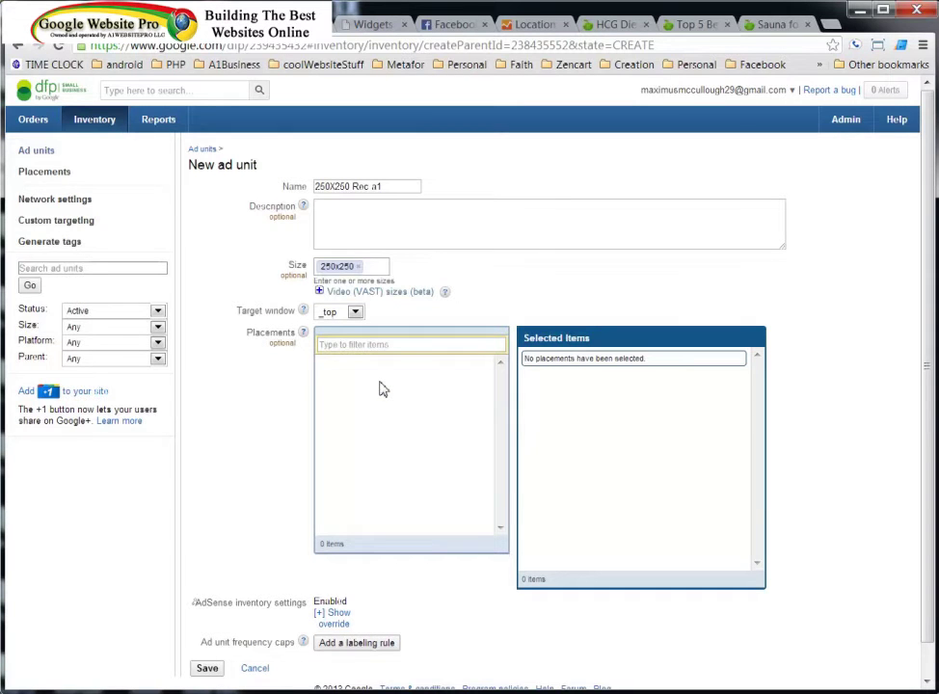
# Set the ad unit's target window to _blank
pyautogui.click(355, 312)
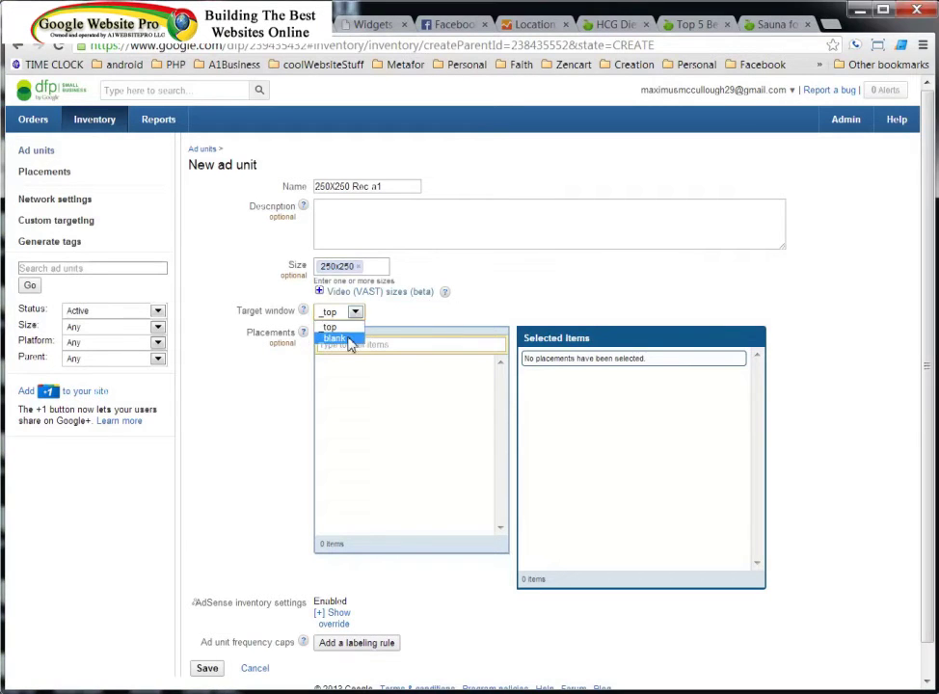
pyautogui.click(355, 329)
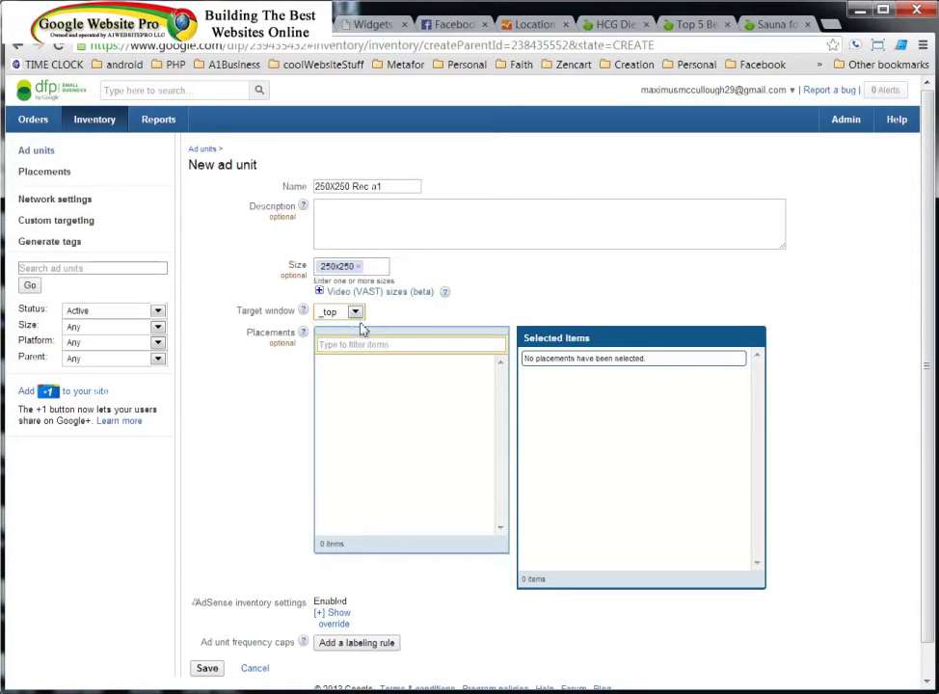
pyautogui.click(336, 311)
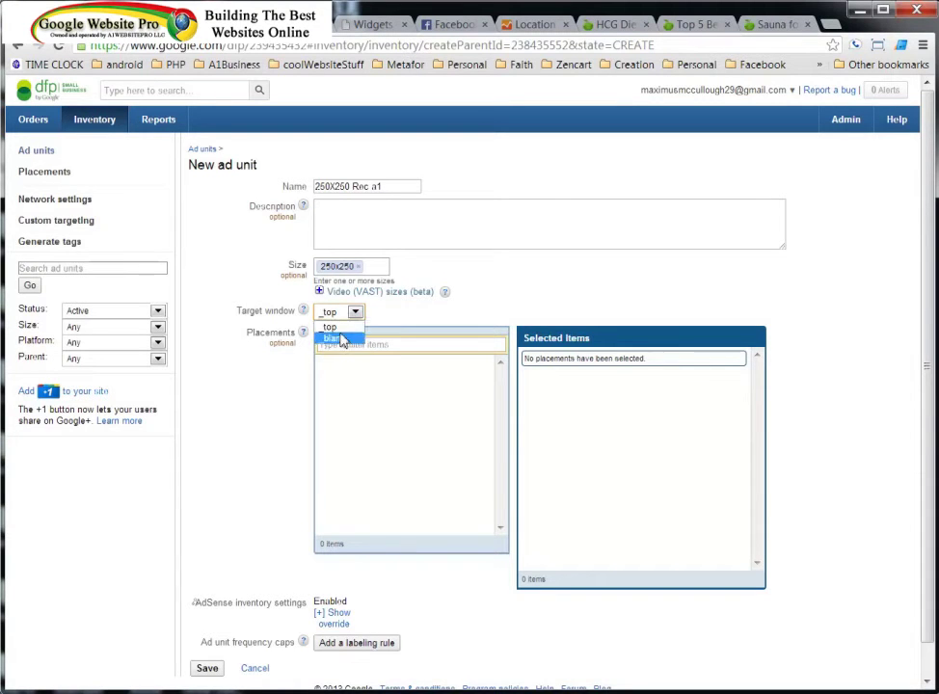
pyautogui.click(344, 339)
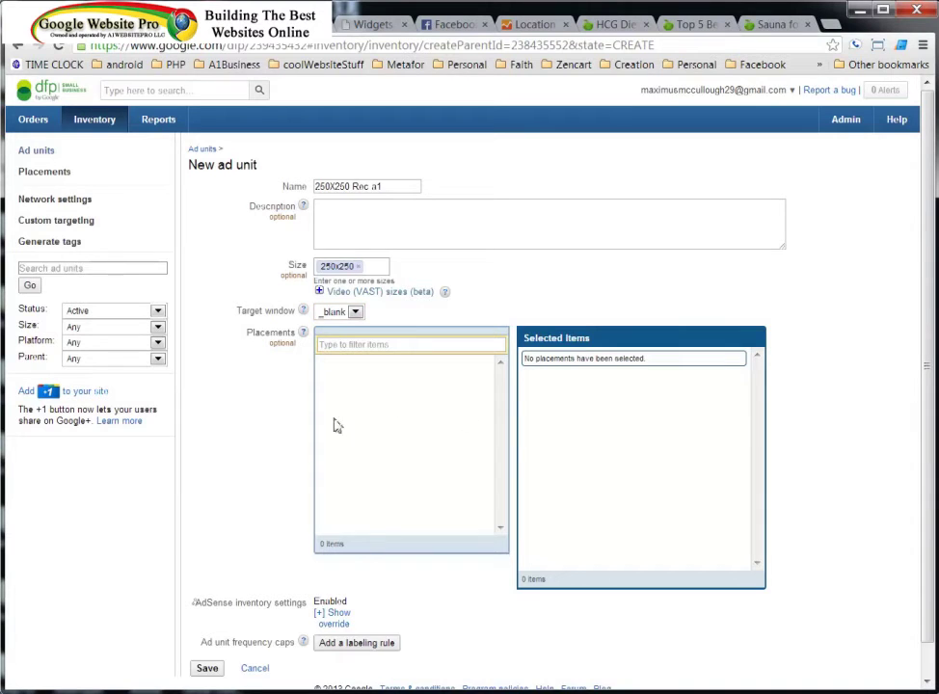
# Show the ad unit's AdSense inventory settings and override them so they can be edited
pyautogui.scroll(-1, 412, 456)
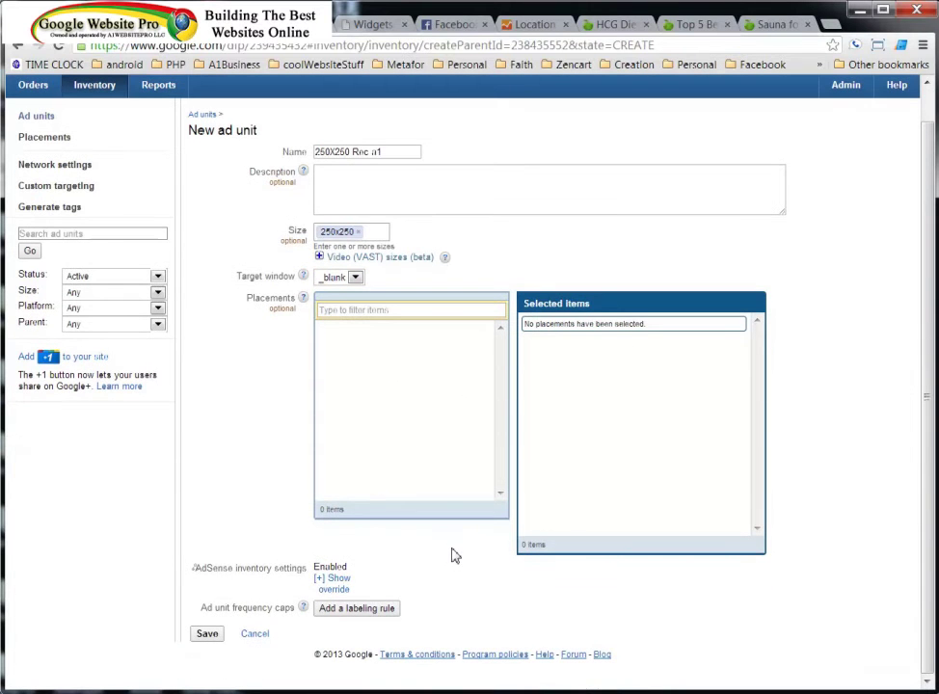
pyautogui.click(319, 579)
pyautogui.scroll(-2, 253, 548)
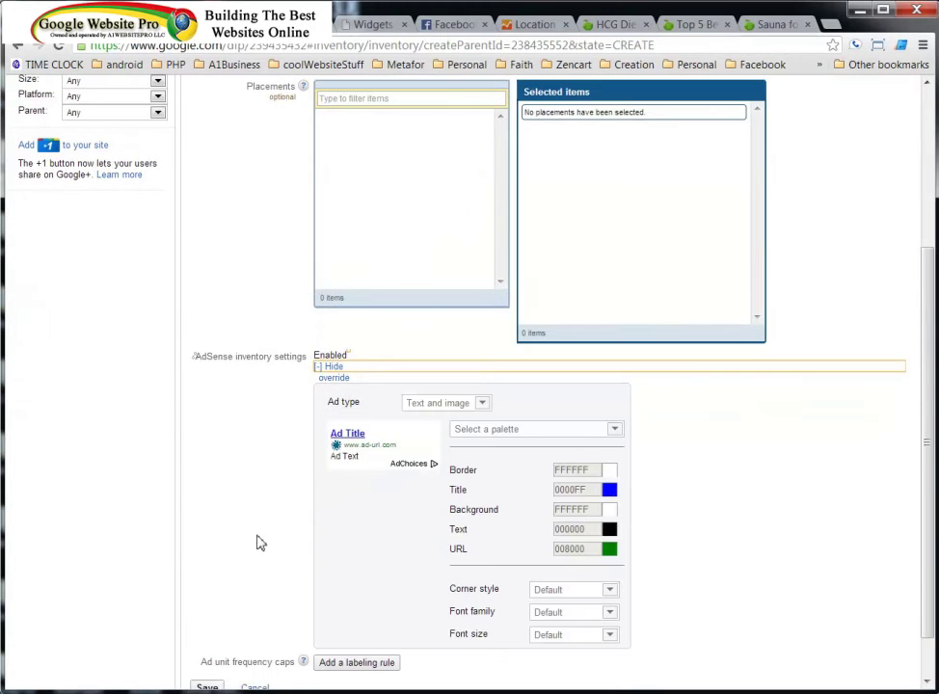
pyautogui.scroll(-1, 288, 514)
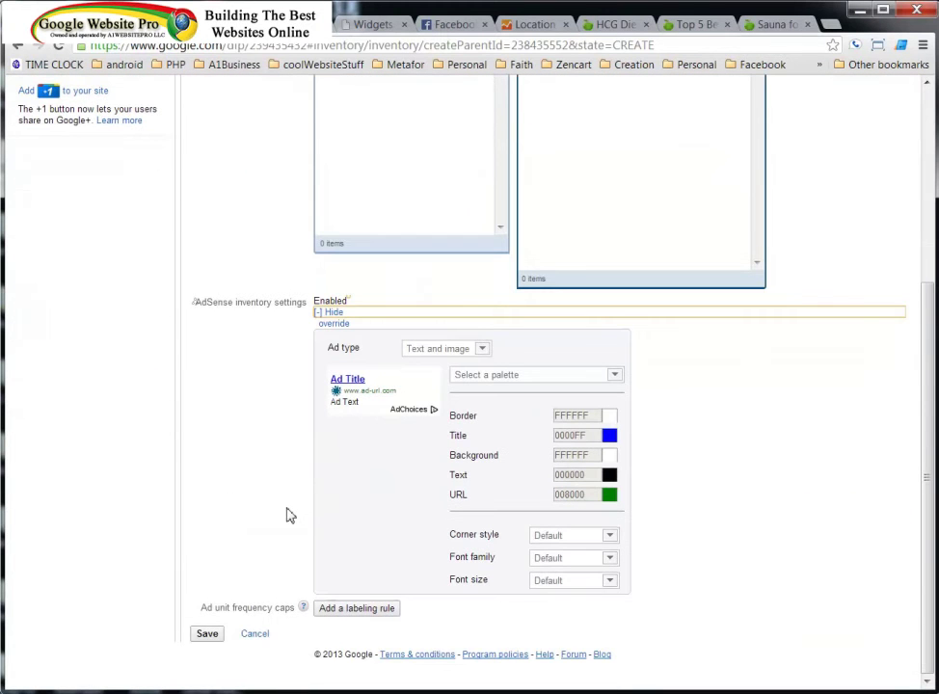
pyautogui.click(336, 326)
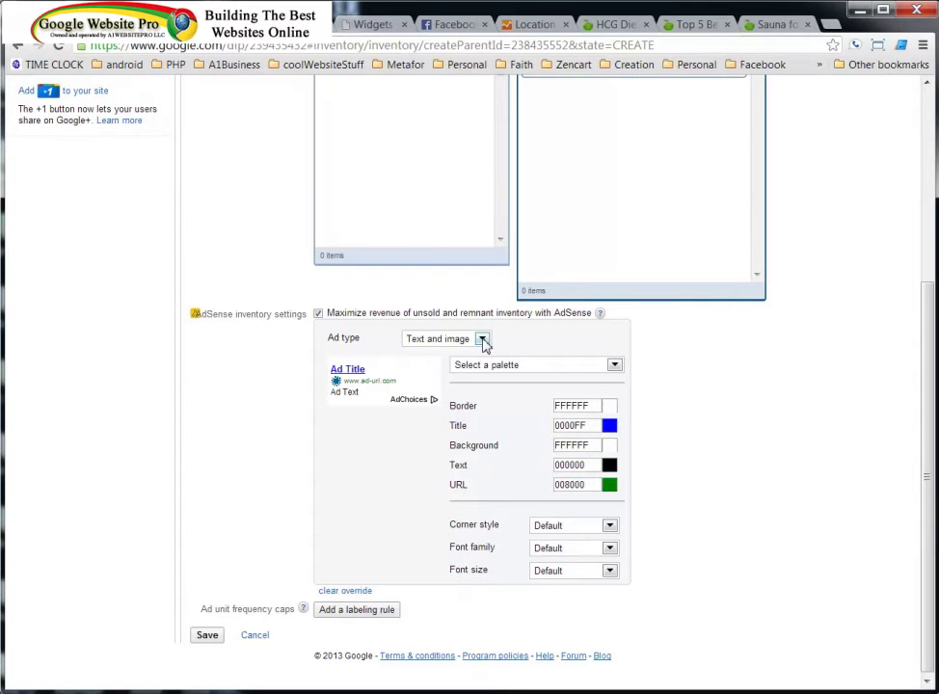
# Try the Open air, Seaside and Ink color palettes for the ad unit's AdSense ads
pyautogui.click(593, 368)
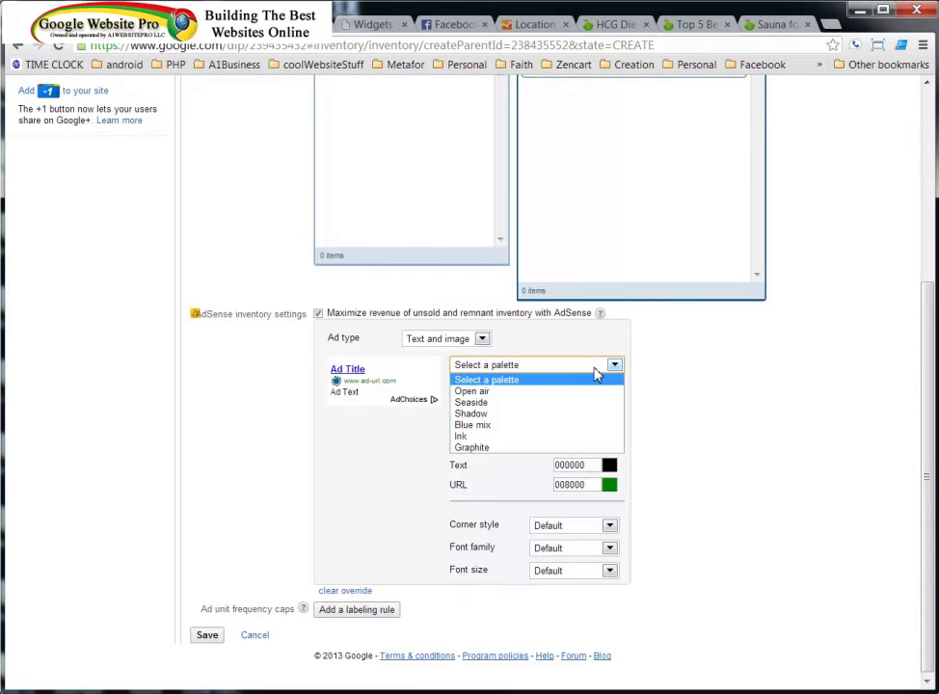
pyautogui.click(502, 392)
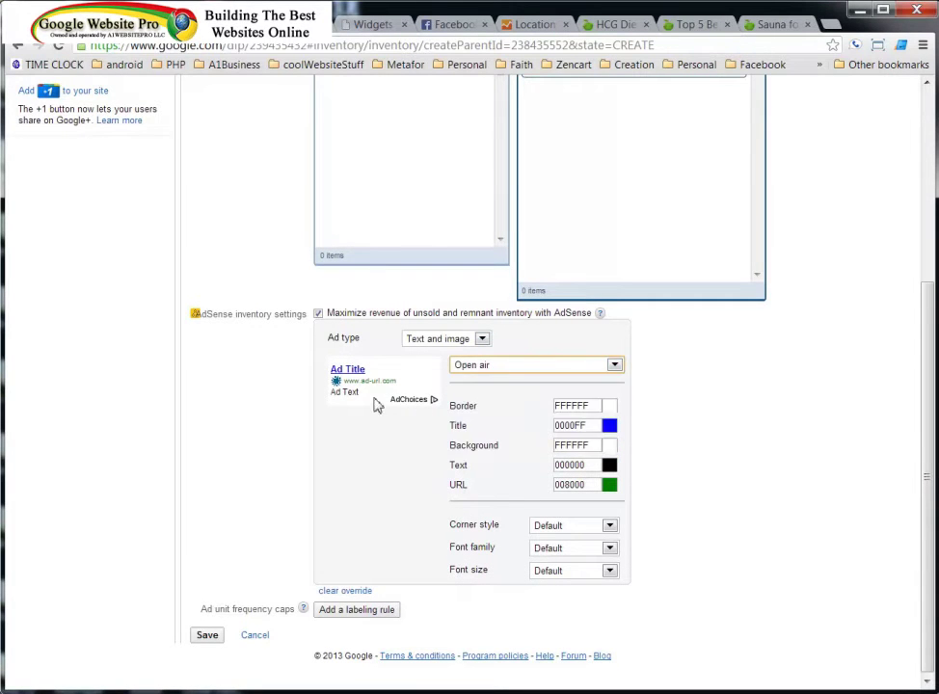
pyautogui.click(547, 369)
pyautogui.click(518, 402)
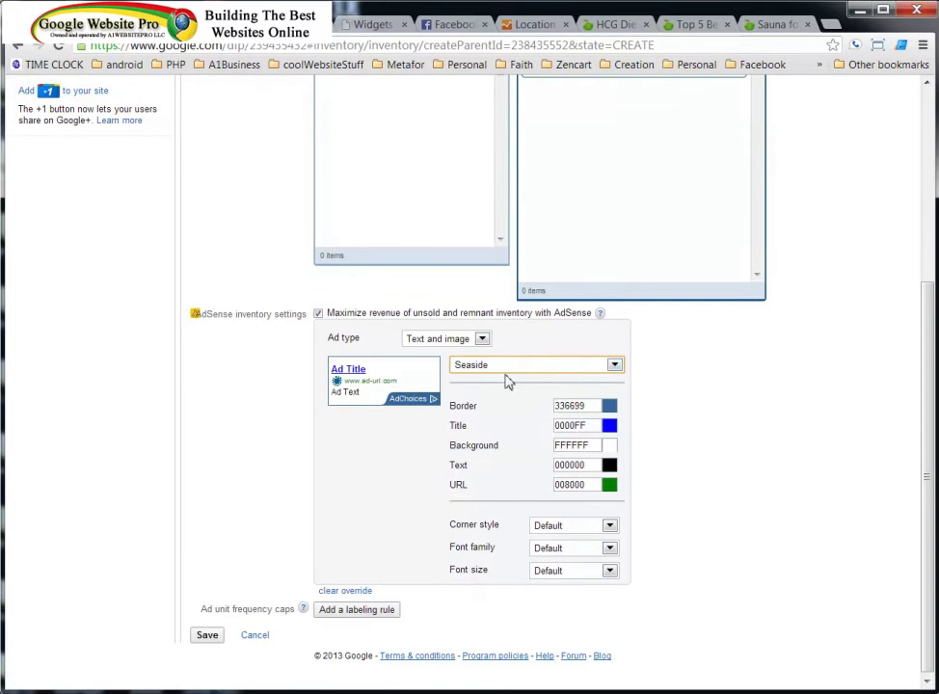
pyautogui.click(508, 378)
pyautogui.click(494, 405)
pyautogui.click(590, 374)
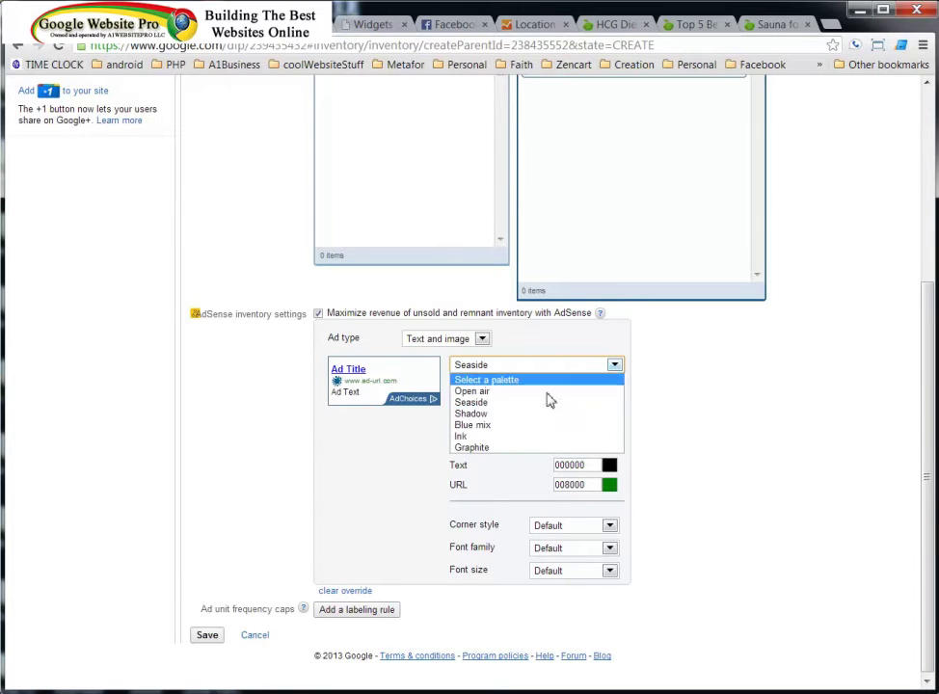
pyautogui.click(506, 439)
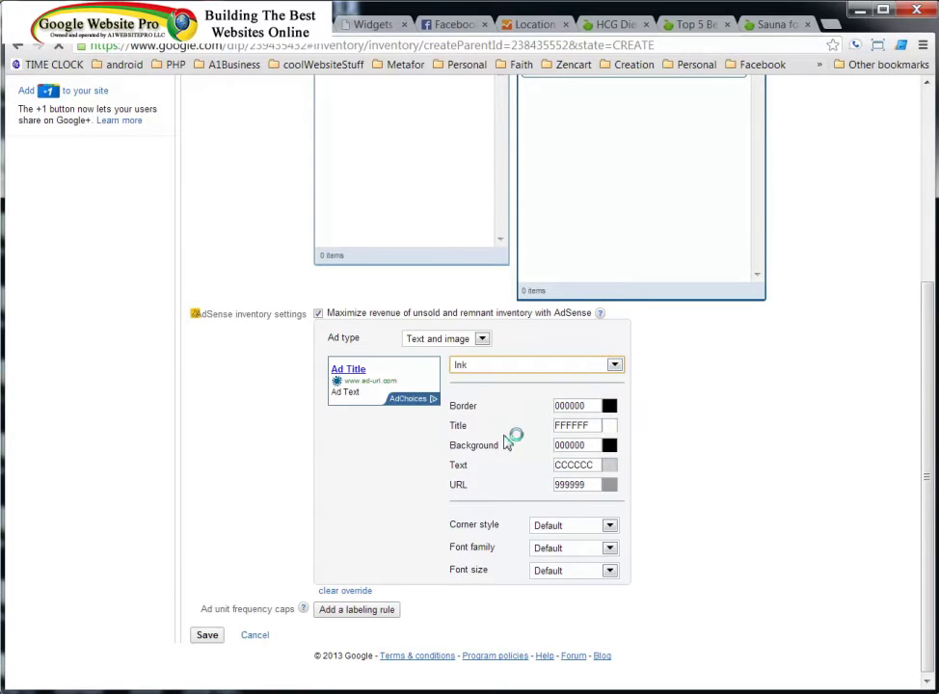
# Apply the Blue mix palette to the AdSense ads and try to save the ad unit
pyautogui.click(550, 370)
pyautogui.click(518, 426)
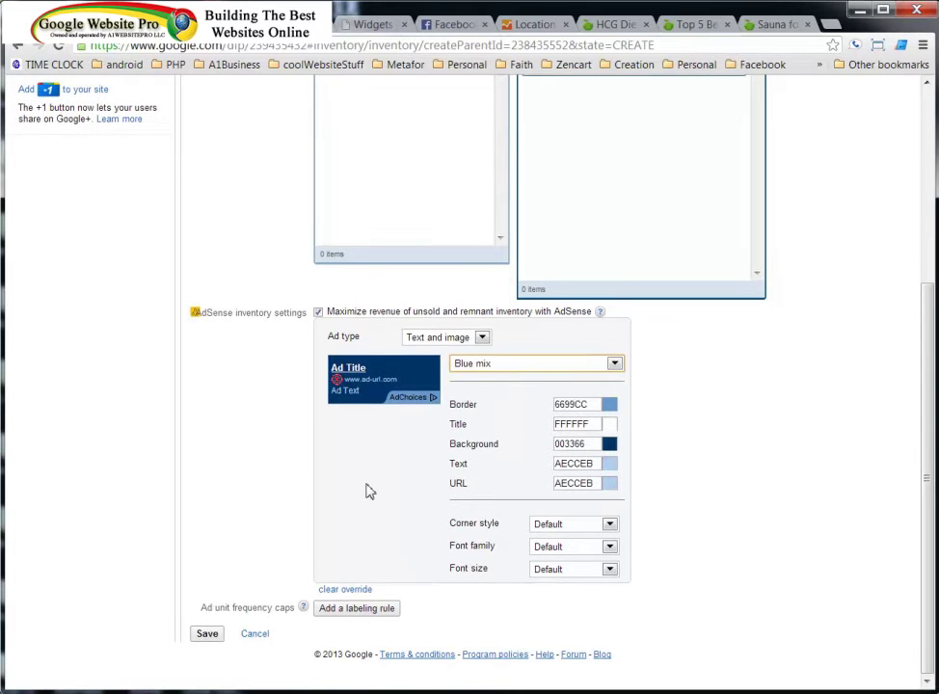
pyautogui.click(207, 634)
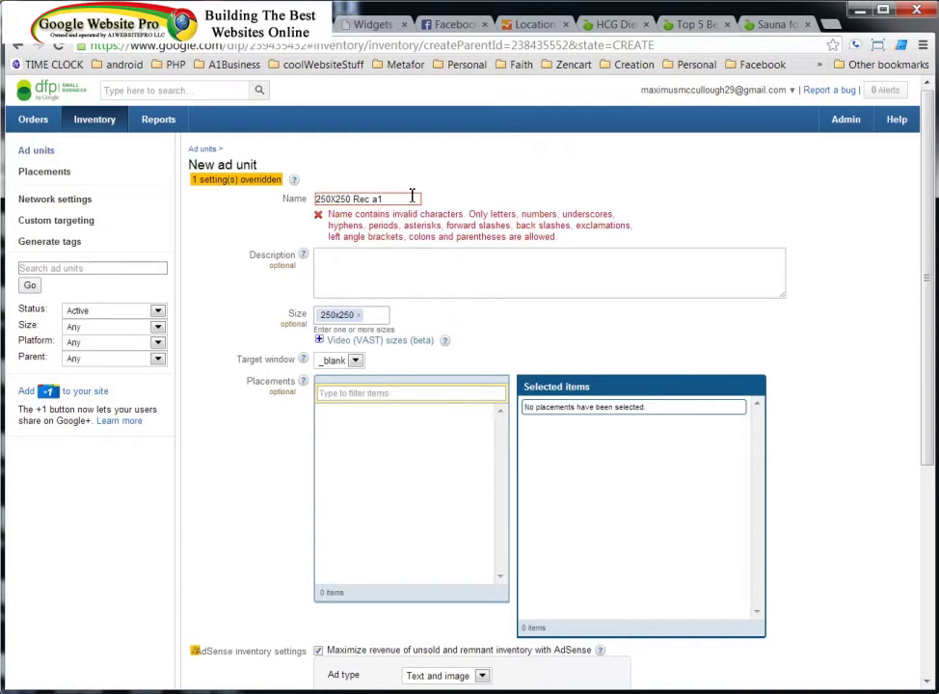
# Change the ad unit's name to 250X250RecA1 and save the ad unit
pyautogui.press('BackSpace')
pyautogui.press('BackSpace')
pyautogui.write('Re')
pyautogui.scroll(-4, 237, 441)
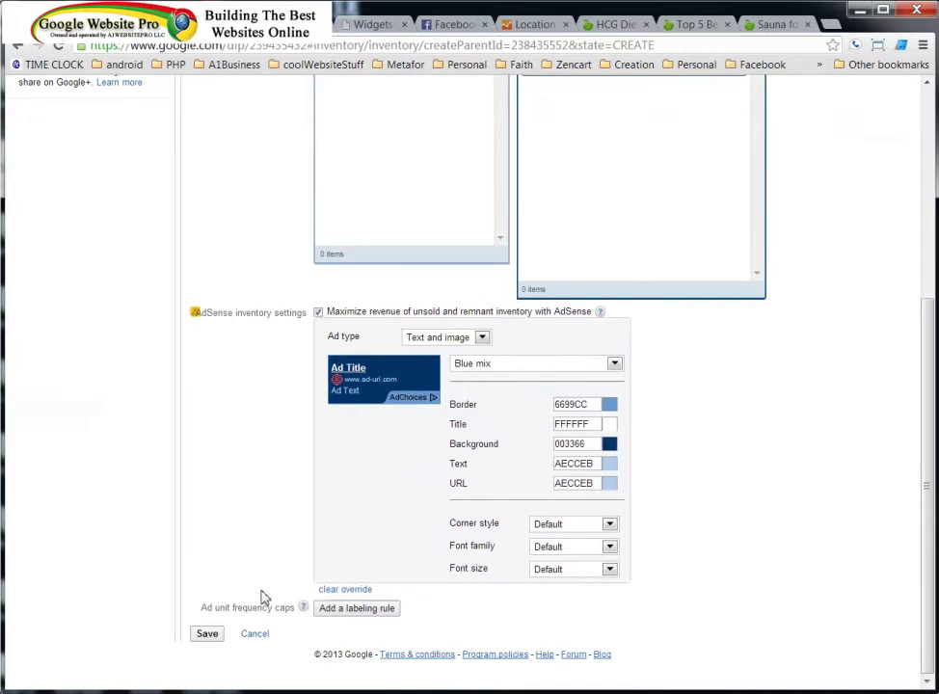
pyautogui.click(206, 634)
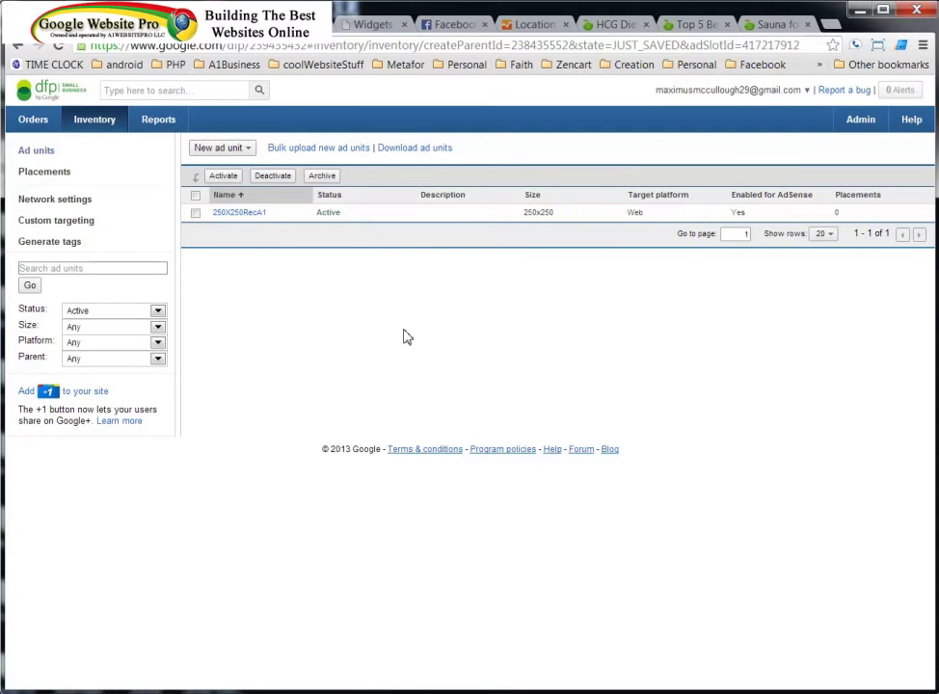
# Create a new placement named 250X250Aq and include the ad unit 250X250RecA1 in its assigned inventory
pyautogui.click(48, 176)
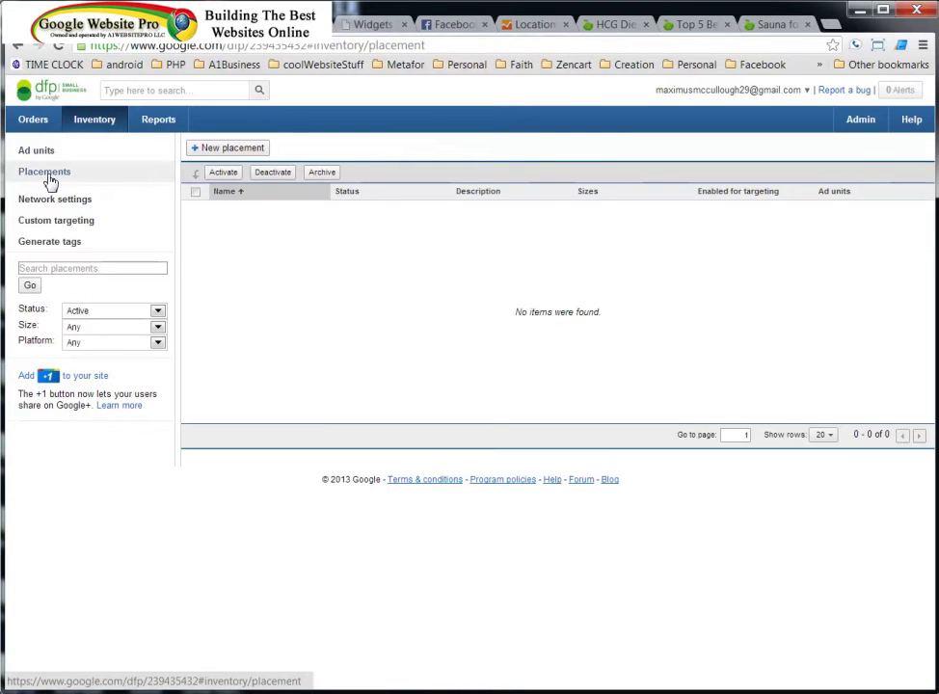
pyautogui.click(244, 150)
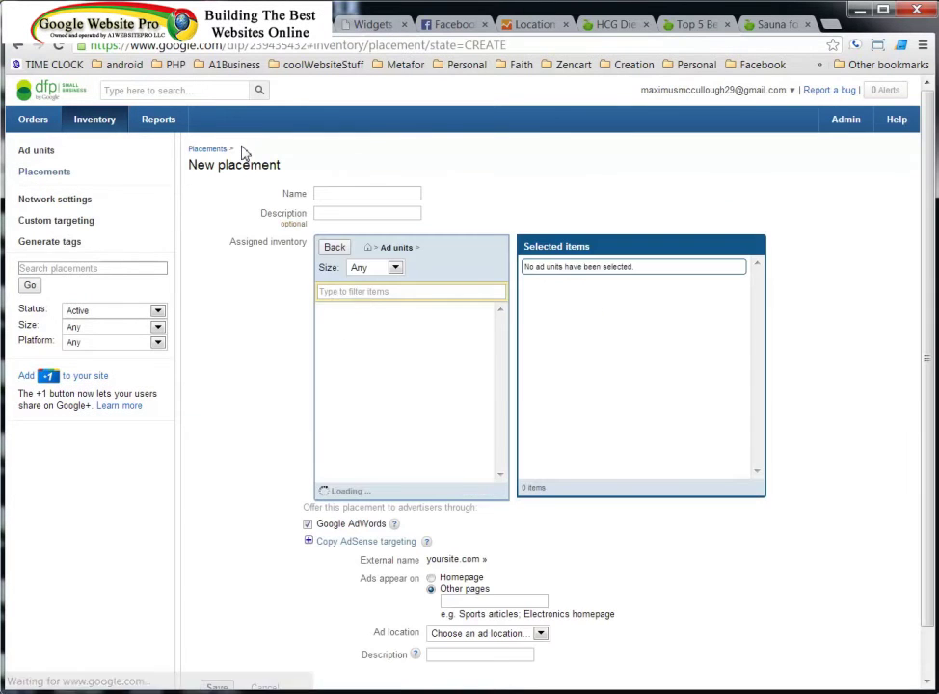
pyautogui.click(348, 194)
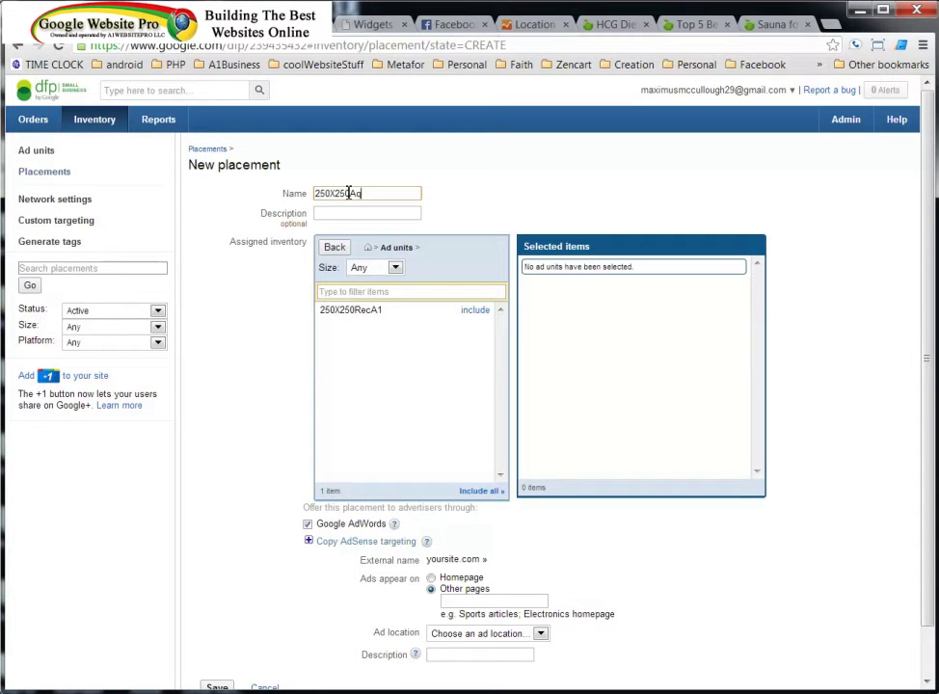
pyautogui.click(350, 213)
pyautogui.click(480, 313)
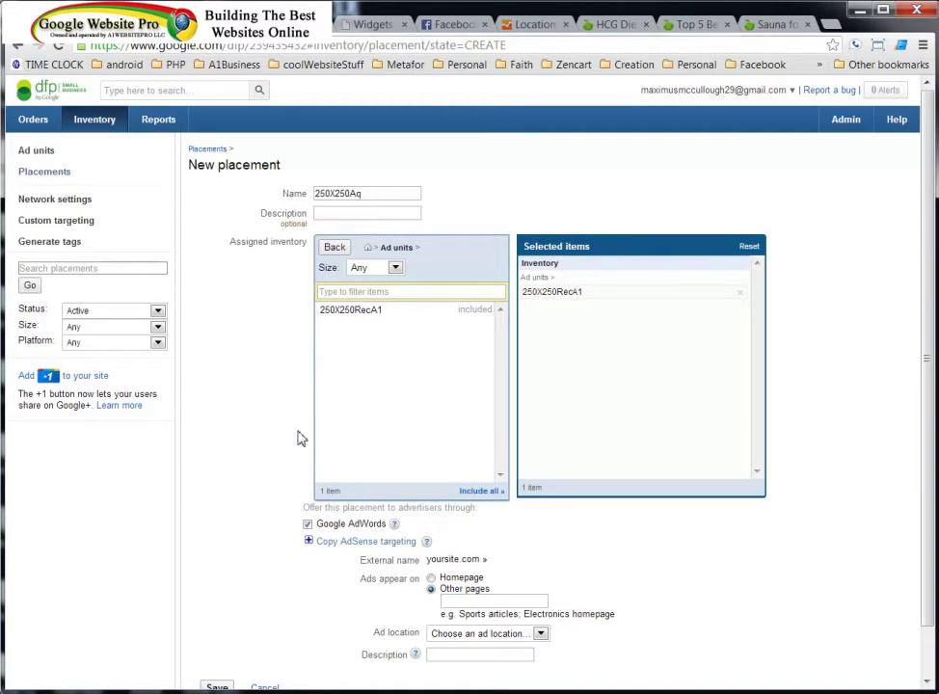
# Set the placement's ads to appear on the Homepage with the ad location Middle right
pyautogui.scroll(-2, 280, 425)
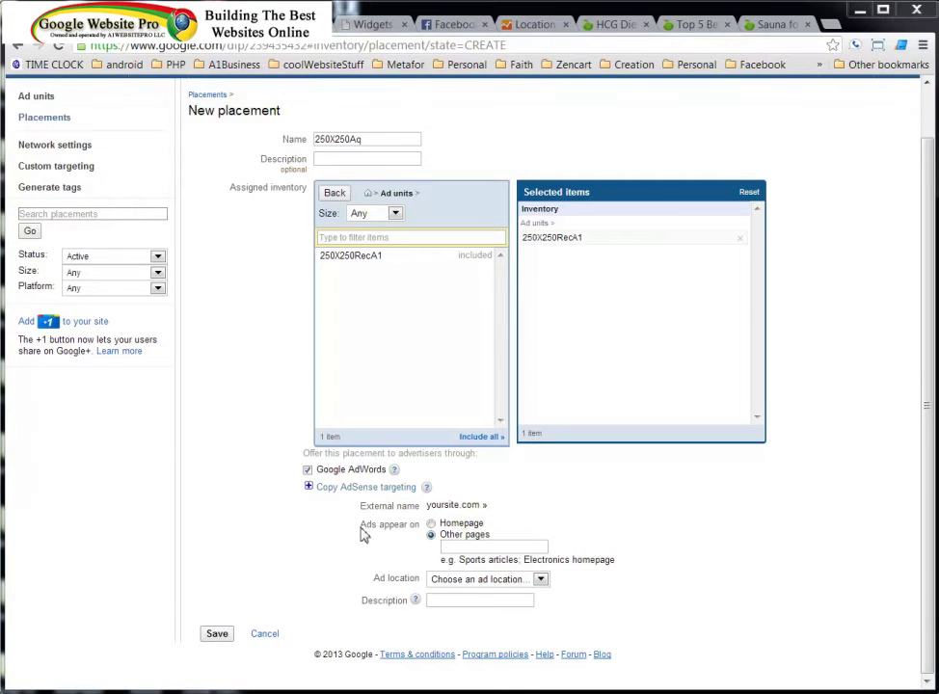
pyautogui.click(431, 525)
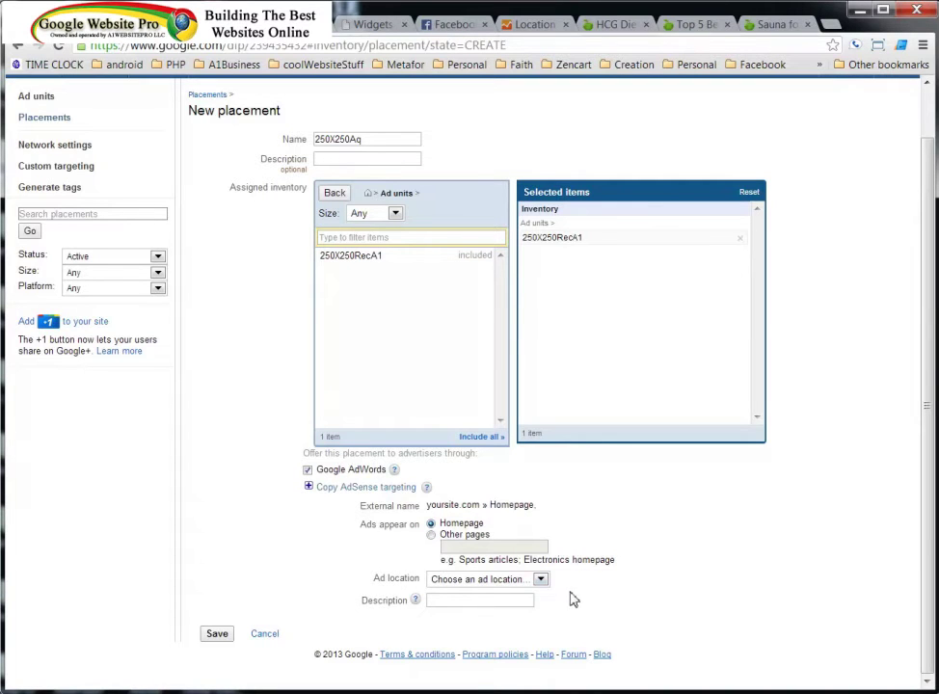
pyautogui.click(540, 579)
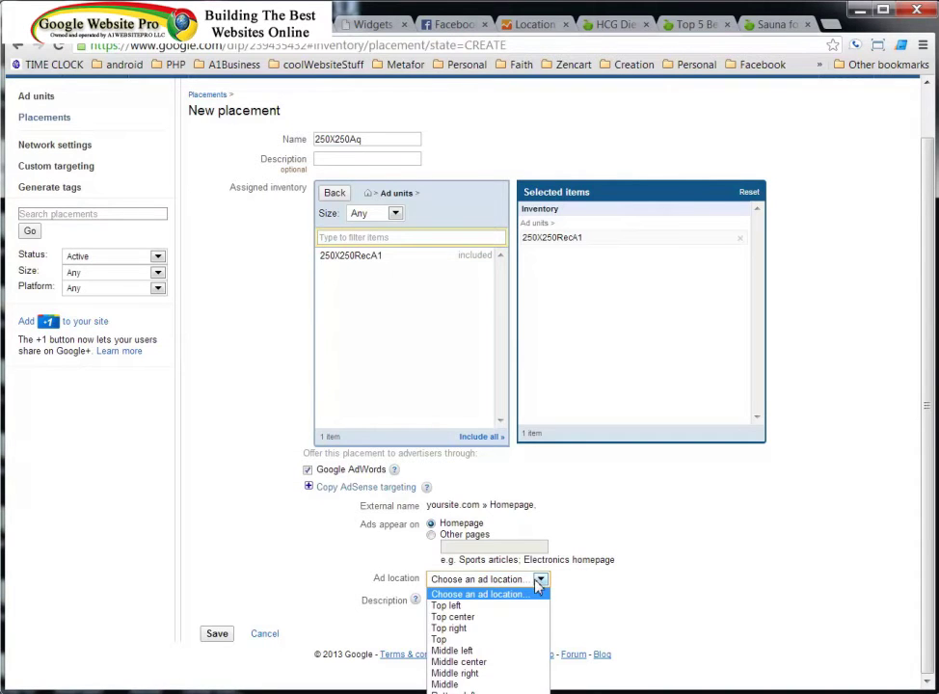
pyautogui.click(535, 594)
pyautogui.click(540, 582)
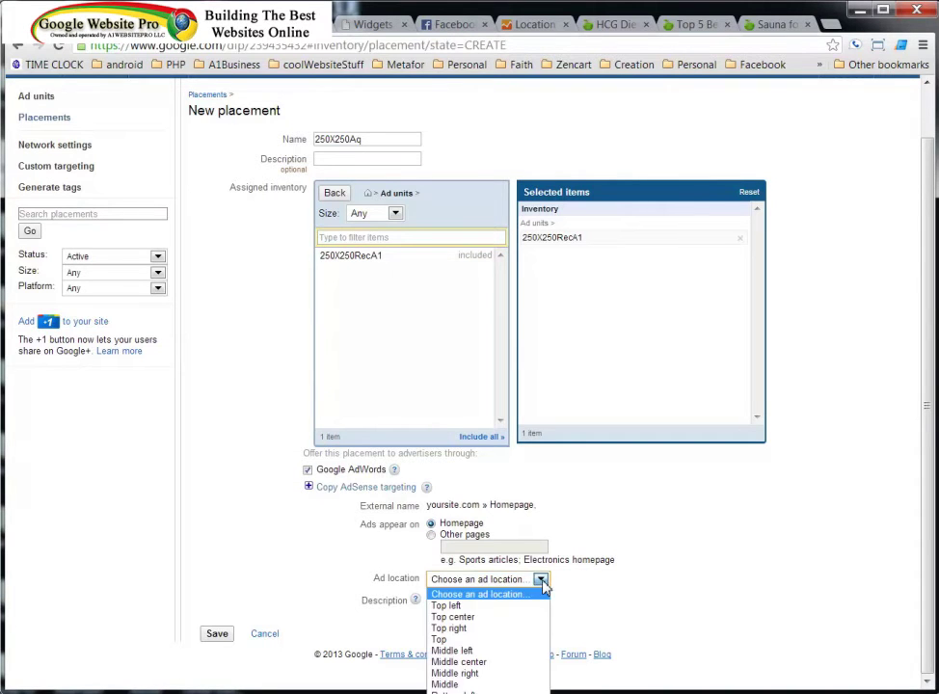
pyautogui.click(463, 673)
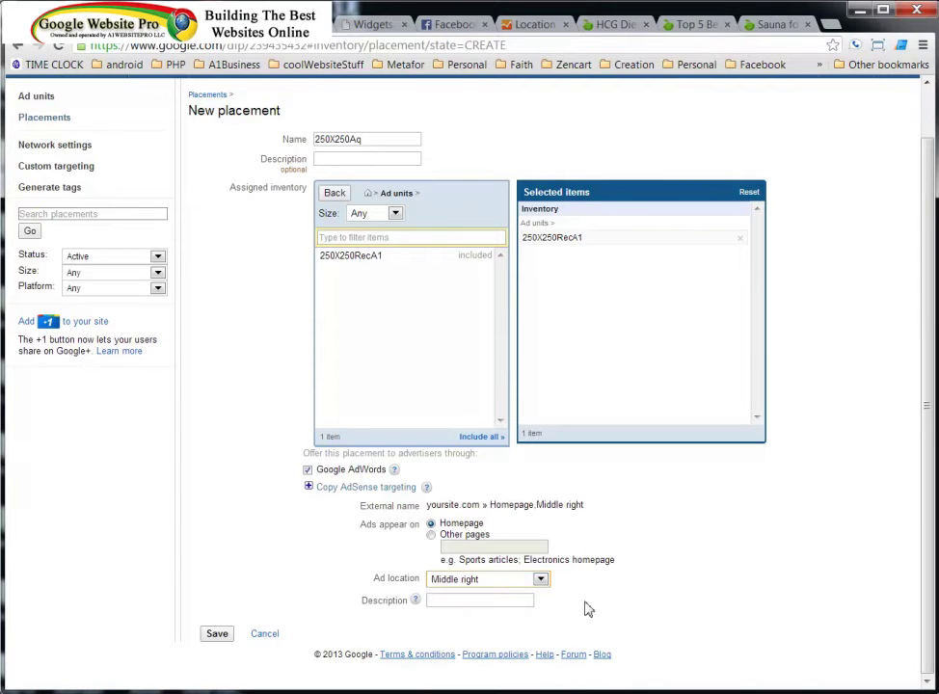
# Try to save the placement with its advertiser description left empty
pyautogui.click(463, 602)
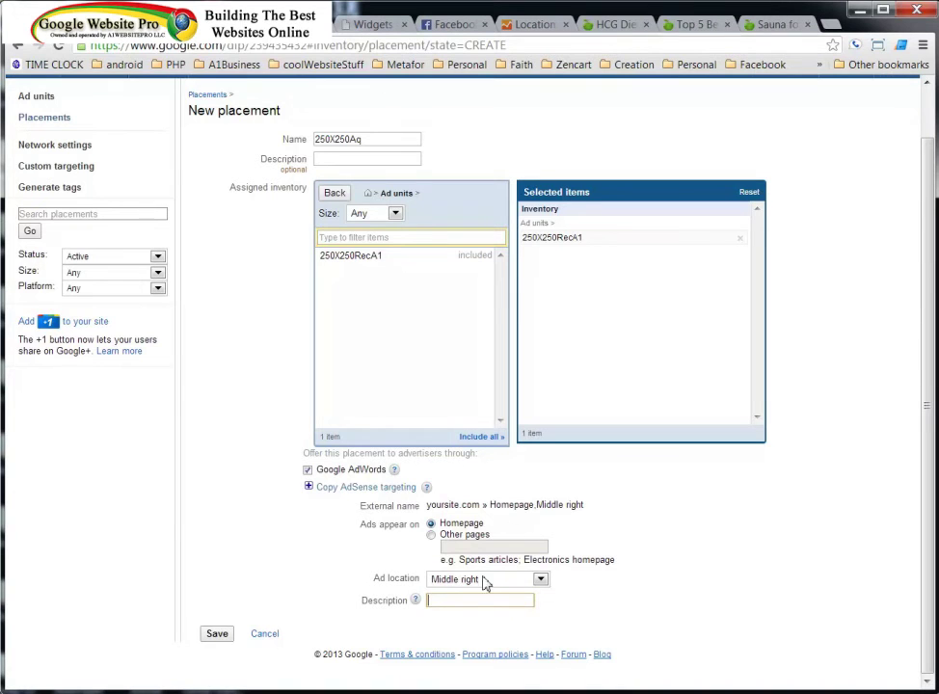
pyautogui.click(219, 637)
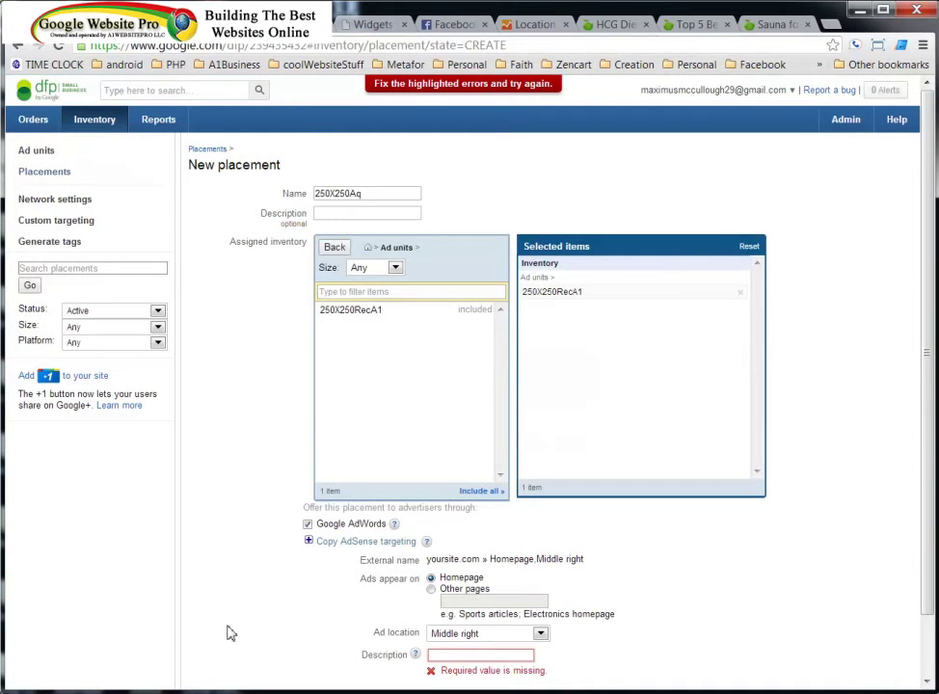
pyautogui.scroll(-1, 271, 467)
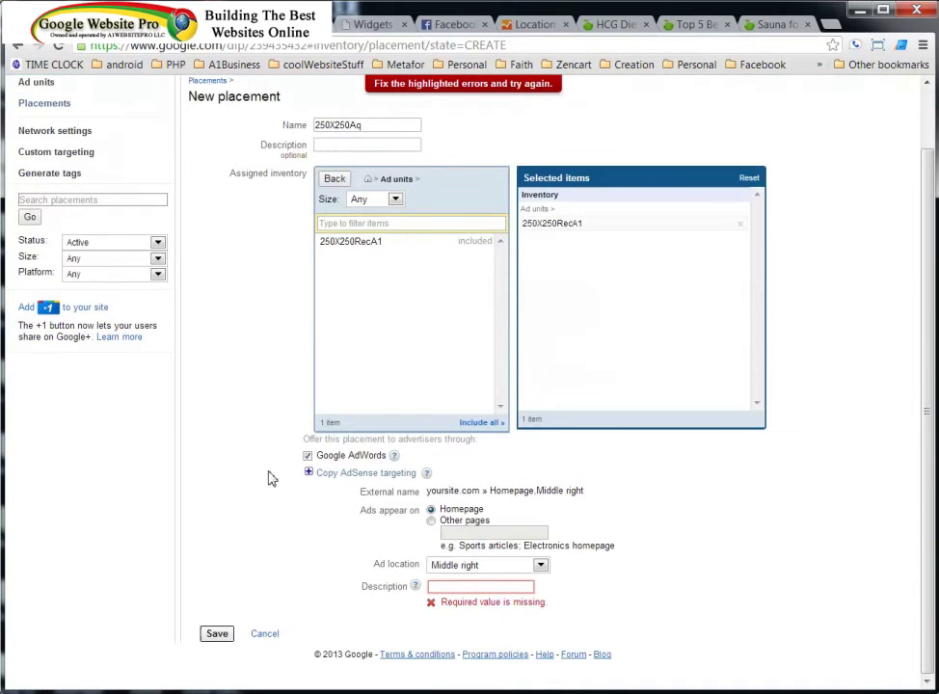
# Enter 250X250RecAdsense as the placement's advertiser description and save the placement
pyautogui.click(485, 588)
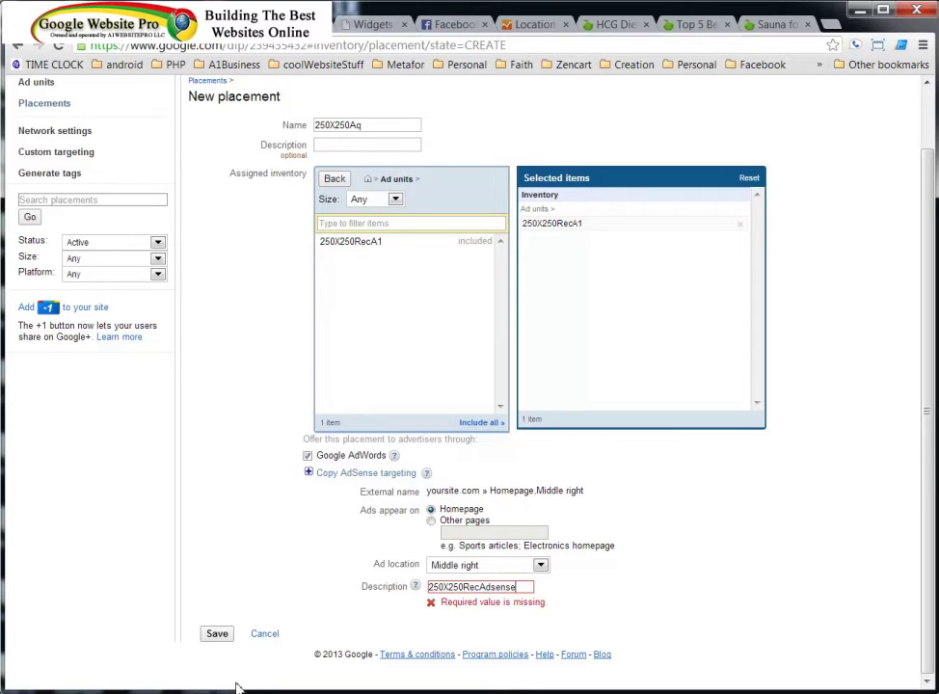
pyautogui.click(218, 635)
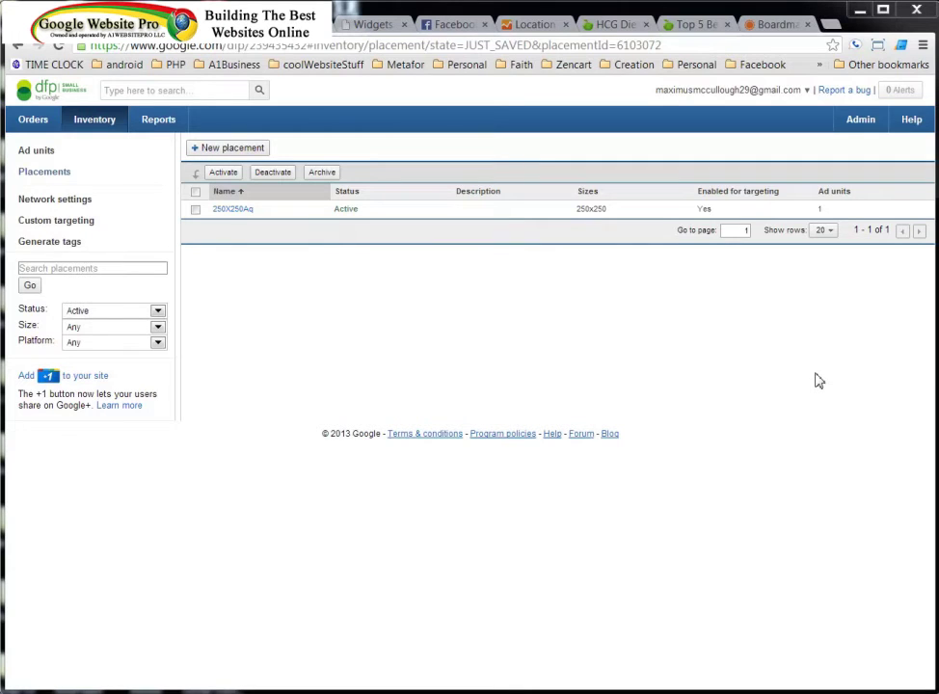
# Create a new order named a1web with google adsense as its advertiser
pyautogui.click(32, 123)
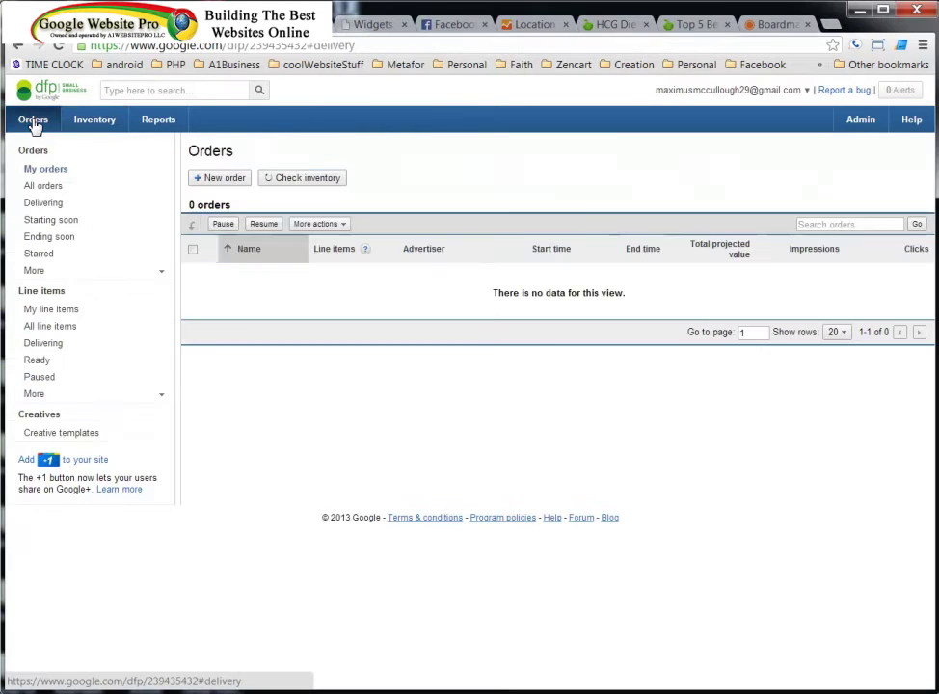
pyautogui.click(233, 182)
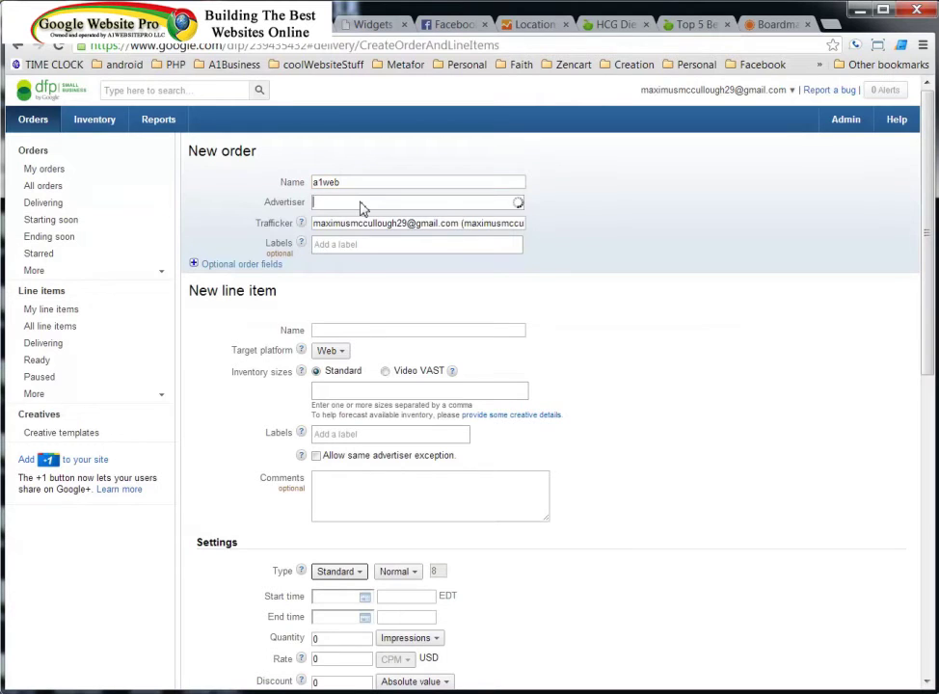
pyautogui.click(362, 205)
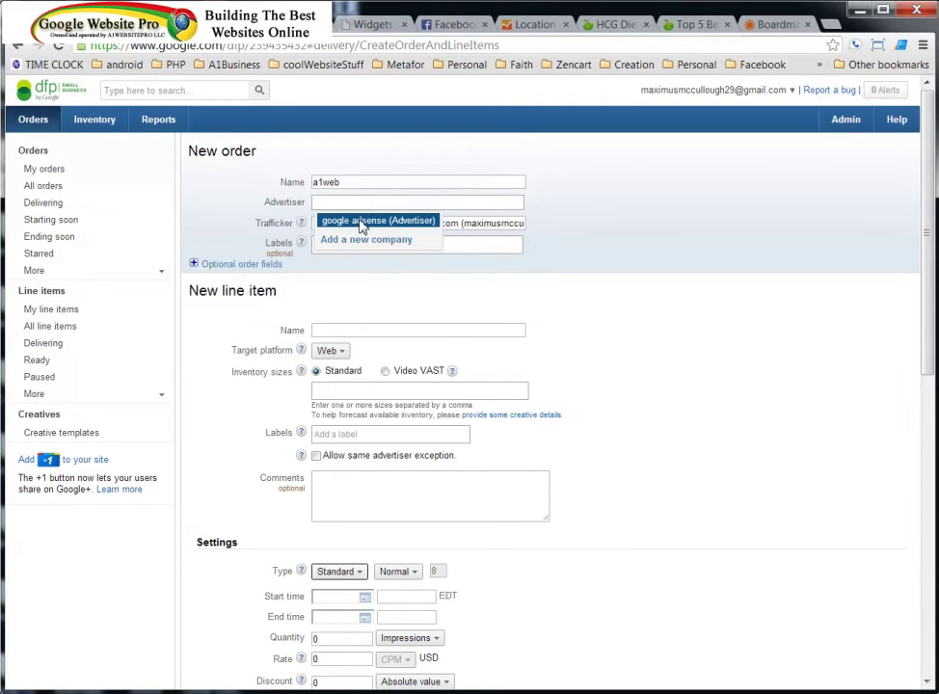
pyautogui.click(352, 223)
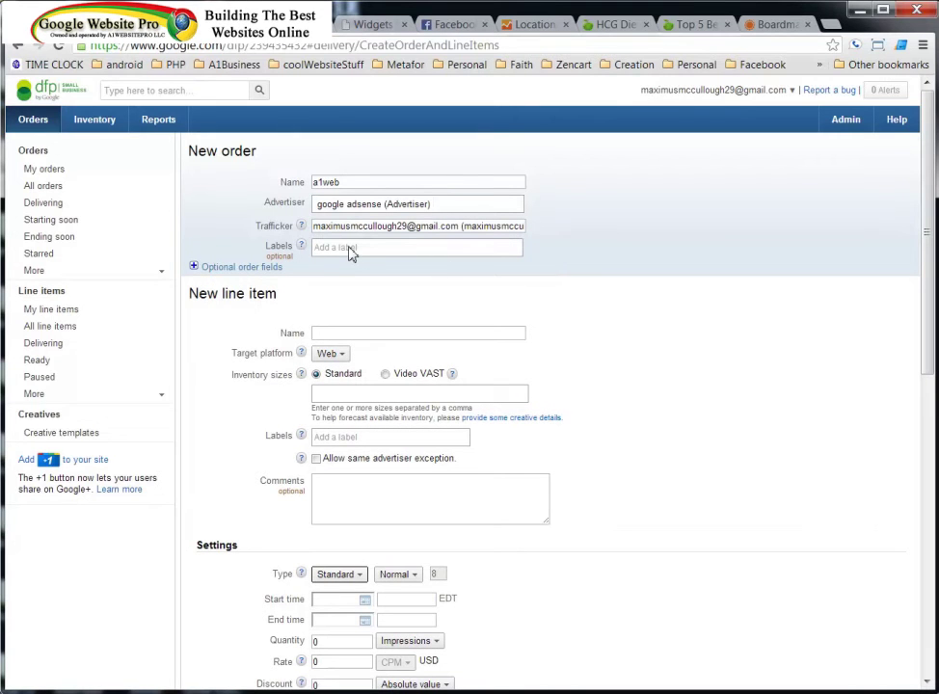
# Name the new line item a1webnet and set its inventory size to 250x250 (Square)
pyautogui.scroll(-1, 421, 305)
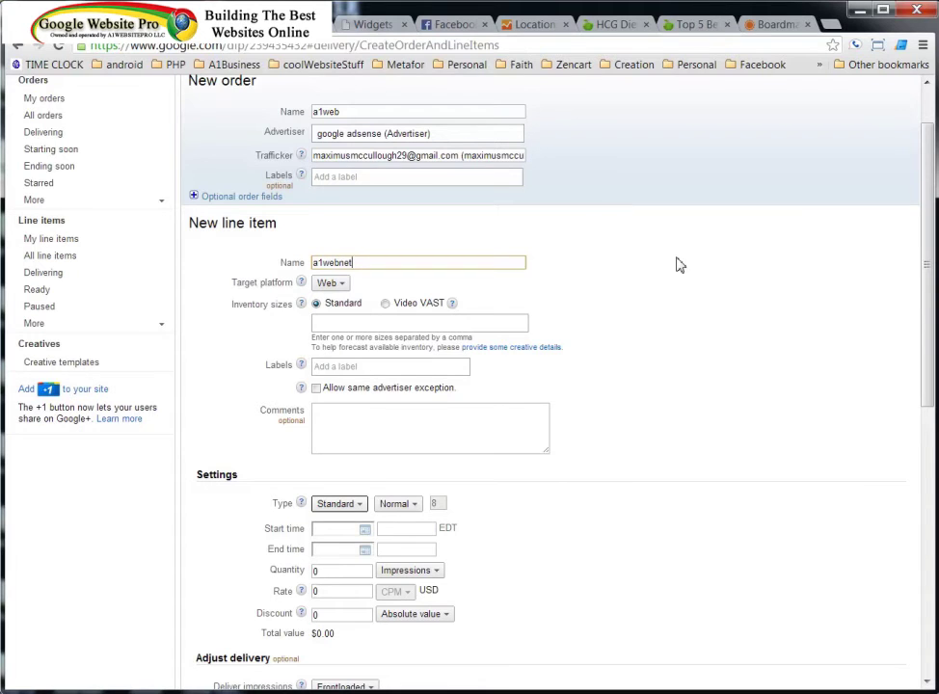
pyautogui.click(346, 328)
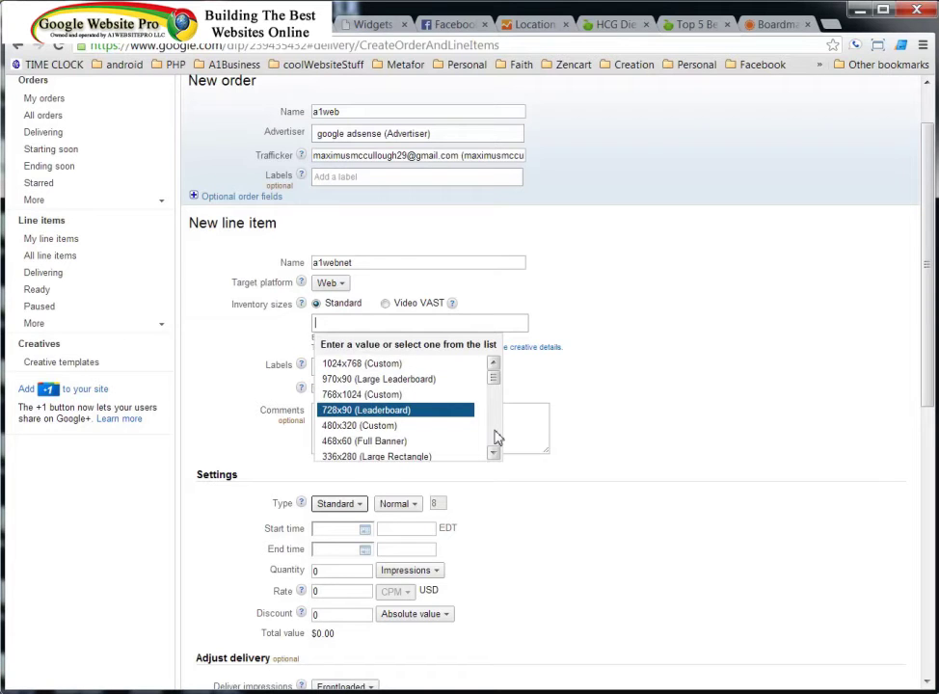
pyautogui.scroll(-3, 497, 437)
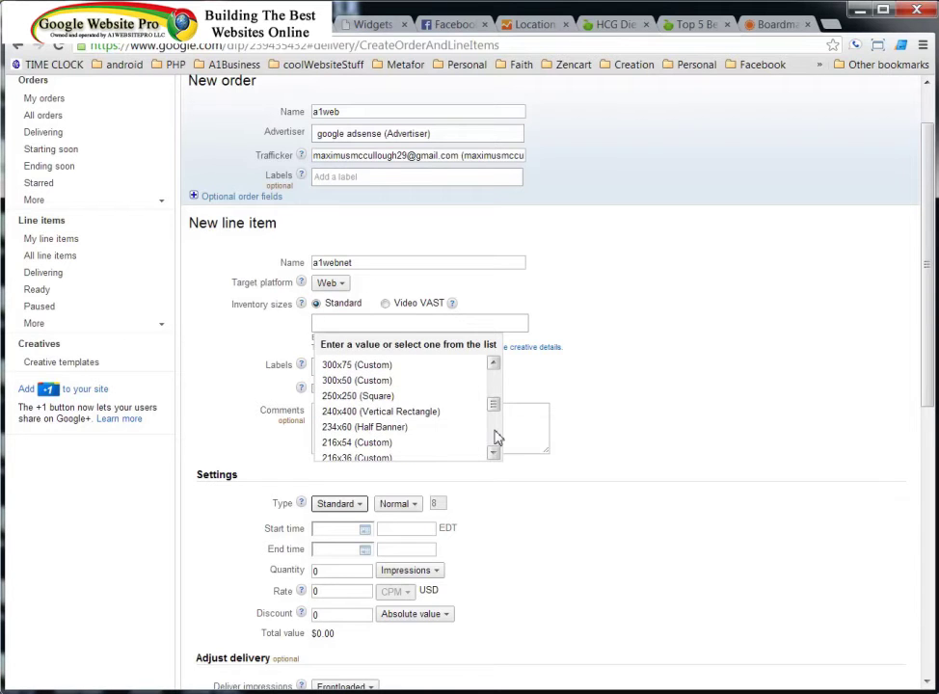
pyautogui.click(386, 395)
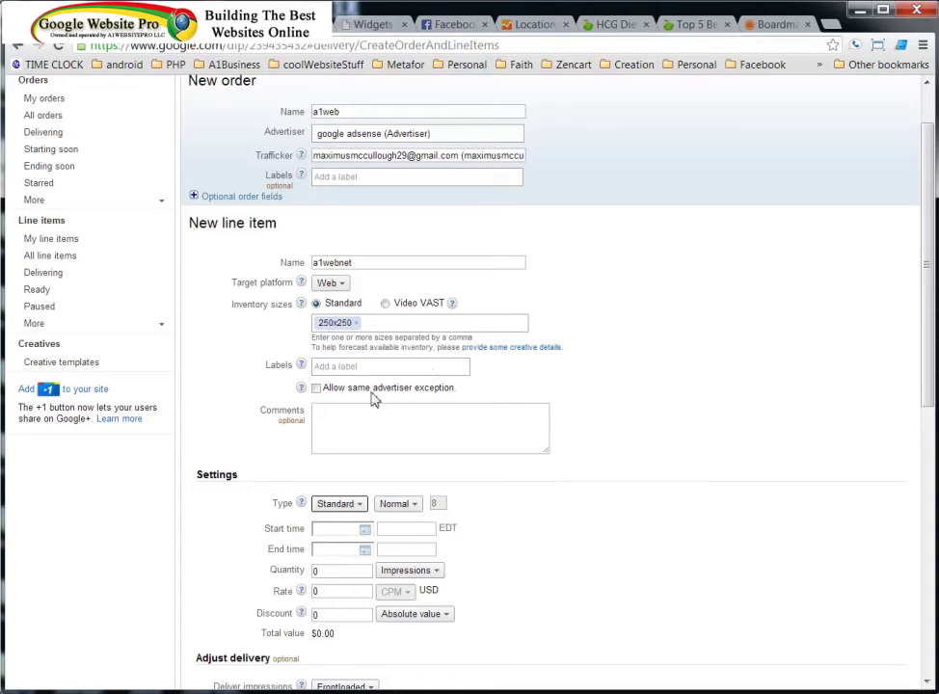
# Examine the line item's optional comments field and the available line item types
pyautogui.scroll(-1, 694, 435)
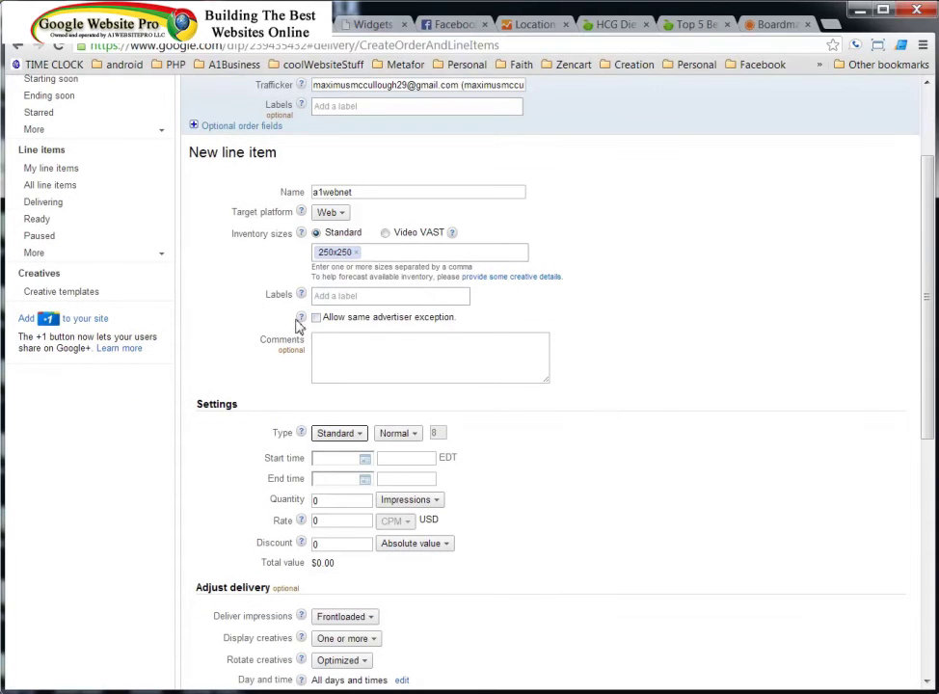
pyautogui.moveTo(304, 326)
pyautogui.click(384, 346)
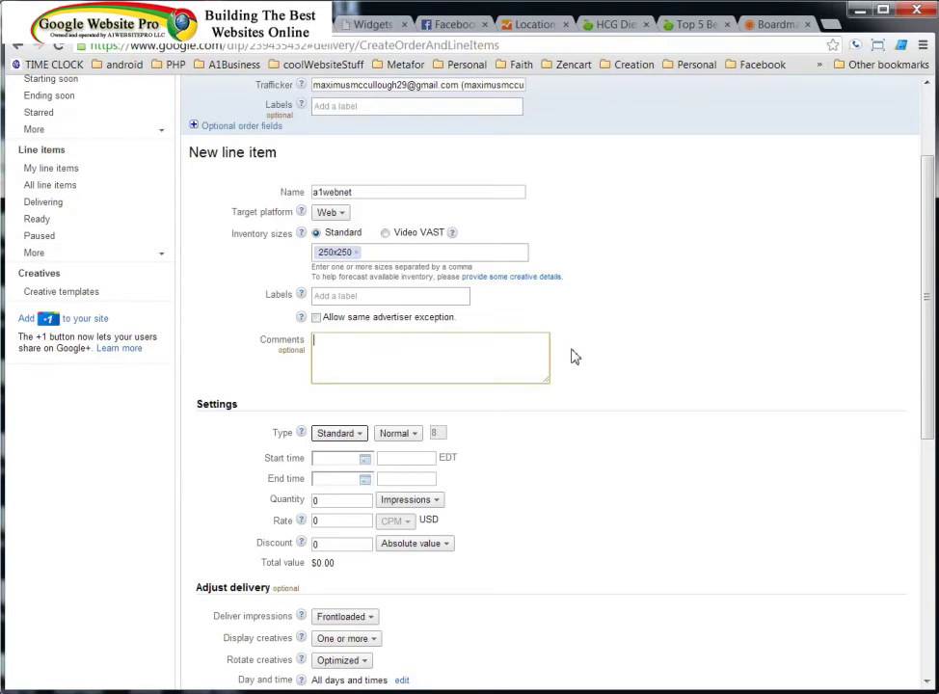
pyautogui.scroll(-2, 574, 356)
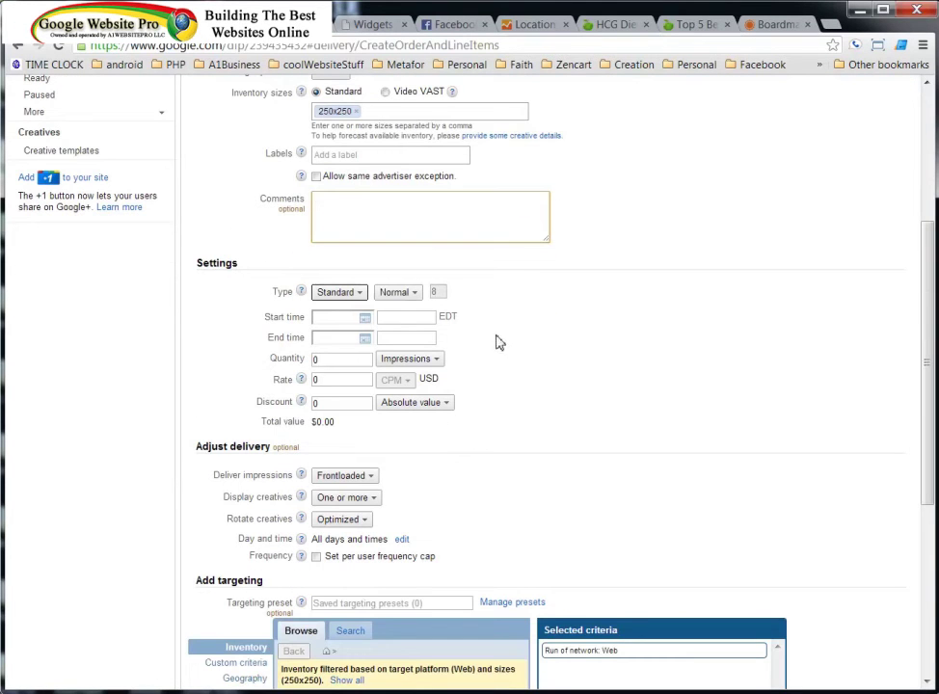
pyautogui.click(354, 295)
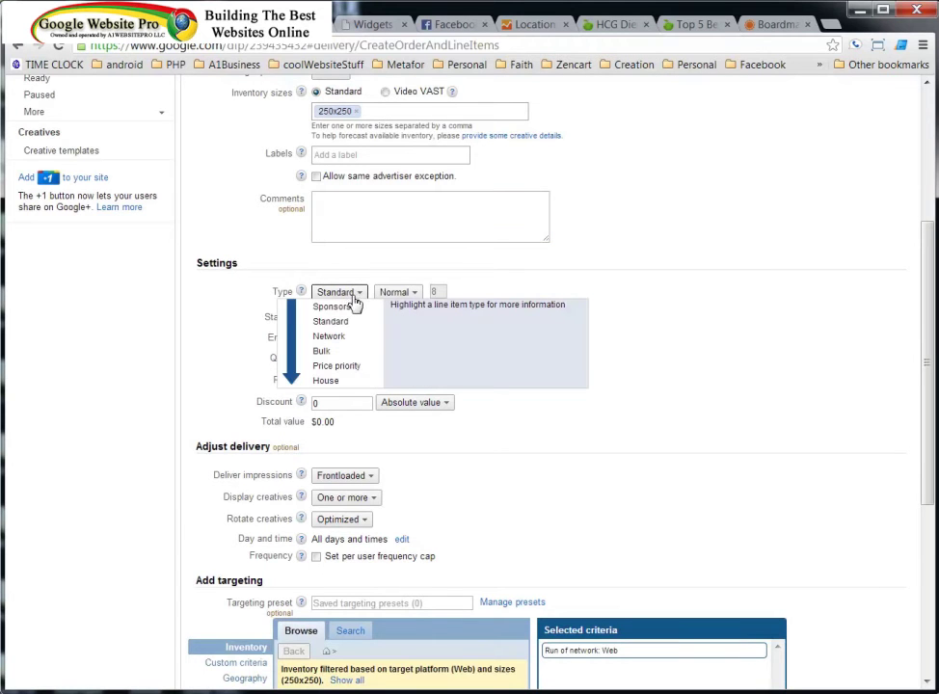
pyautogui.click(280, 293)
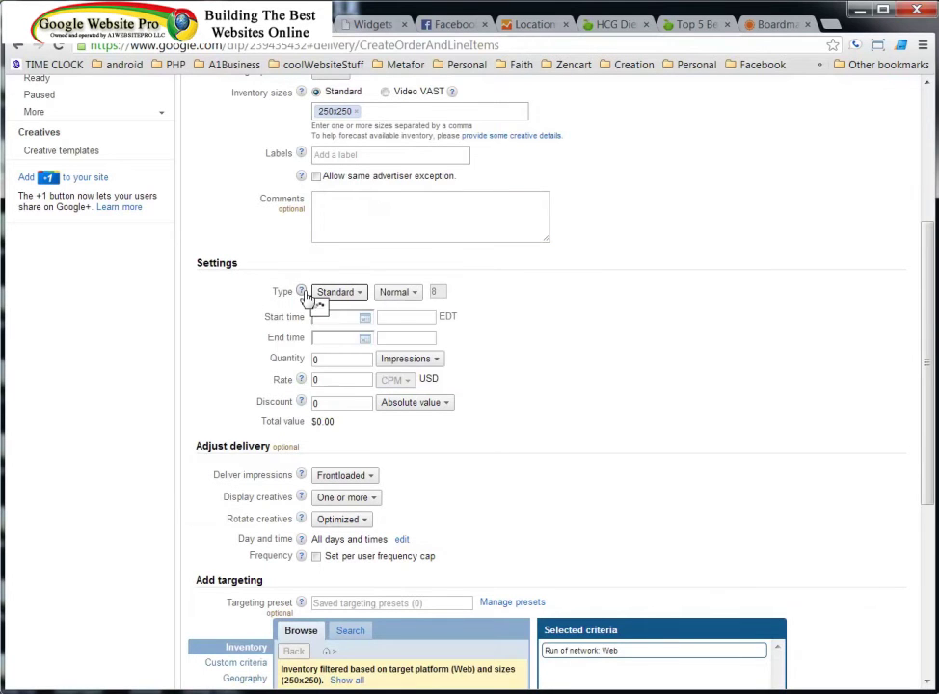
pyautogui.moveTo(304, 298)
# Set the line item to start Immediately and end on 11/15/14
pyautogui.click(363, 317)
pyautogui.click(355, 331)
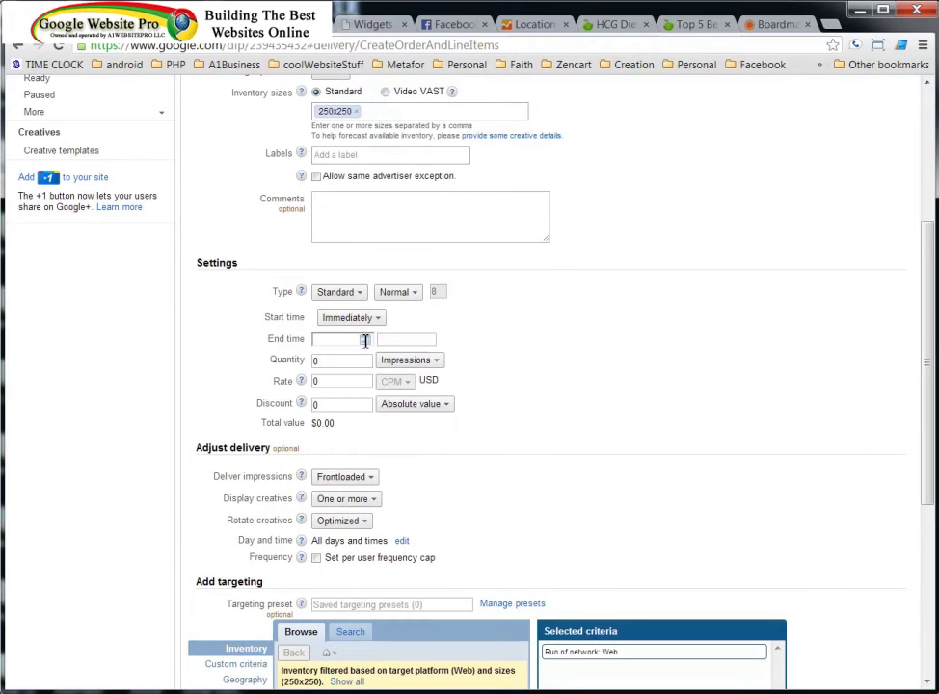
pyautogui.click(367, 341)
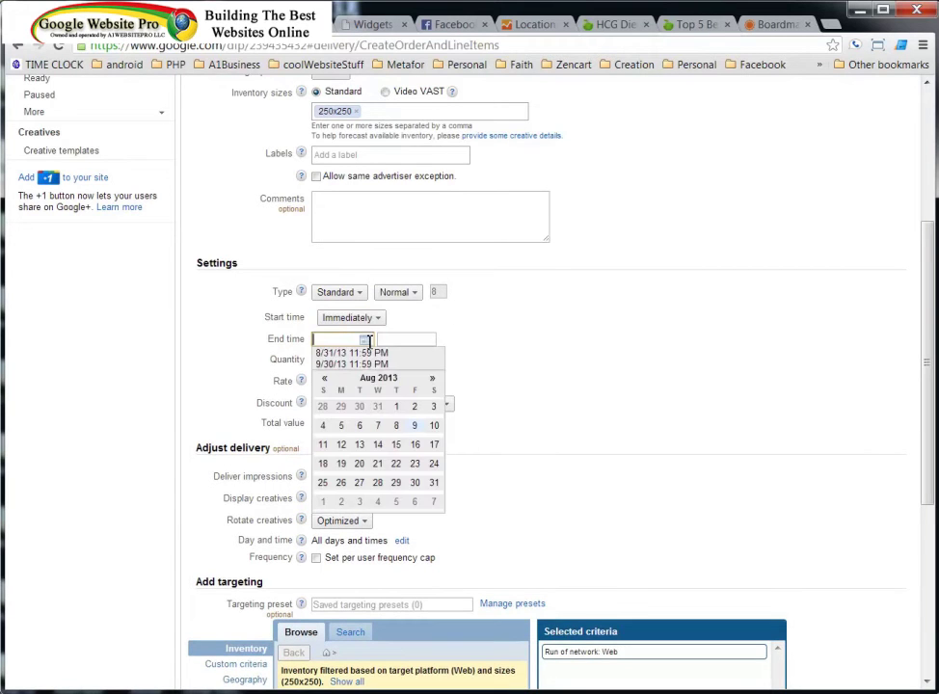
pyautogui.click(433, 379)
pyautogui.click(433, 380)
pyautogui.click(433, 380)
pyautogui.click(433, 380)
pyautogui.click(433, 380)
pyautogui.click(433, 380)
pyautogui.click(433, 380)
pyautogui.click(433, 380)
pyautogui.click(433, 380)
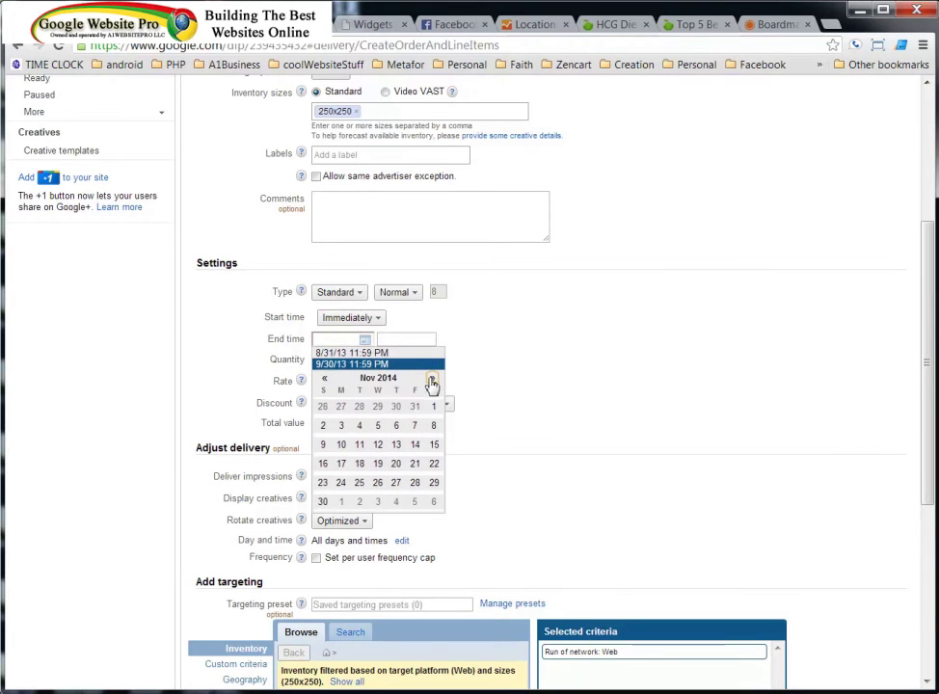
pyautogui.click(436, 448)
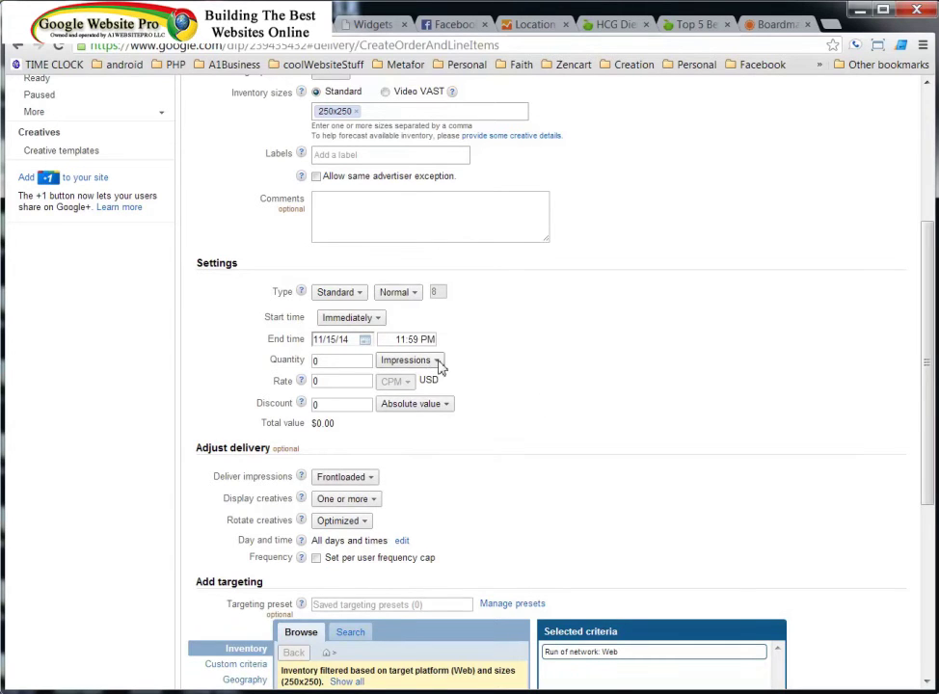
pyautogui.click(368, 382)
pyautogui.click(498, 384)
pyautogui.scroll(-1, 366, 434)
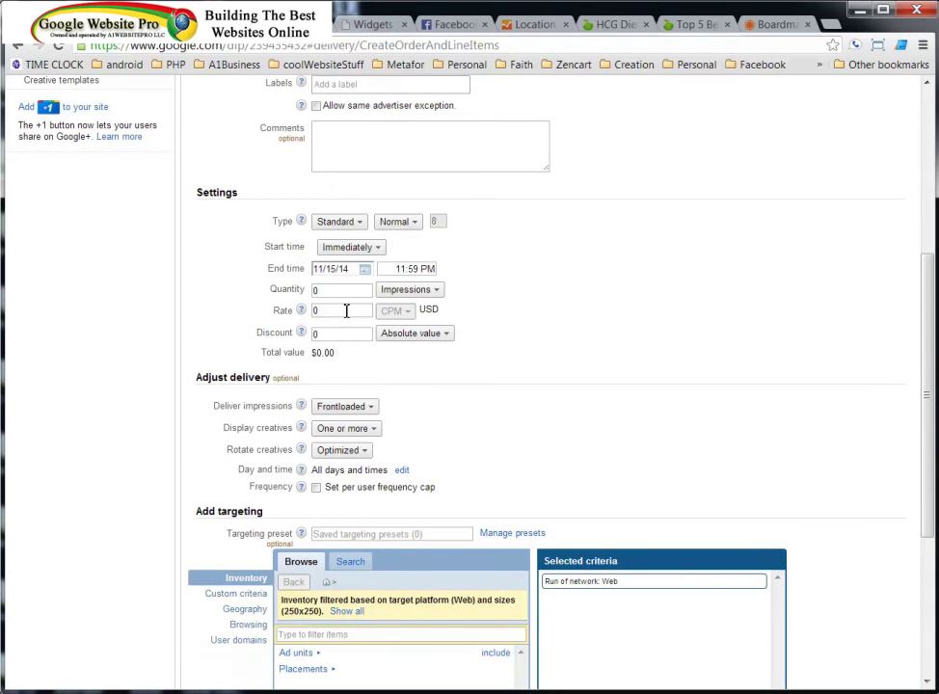
pyautogui.moveTo(311, 353); pyautogui.dragTo(355, 355)
pyautogui.click(355, 360)
# Set impression delivery to Frontloaded, keeping creative display at One or more and creative rotation at Optimized
pyautogui.scroll(-1, 555, 326)
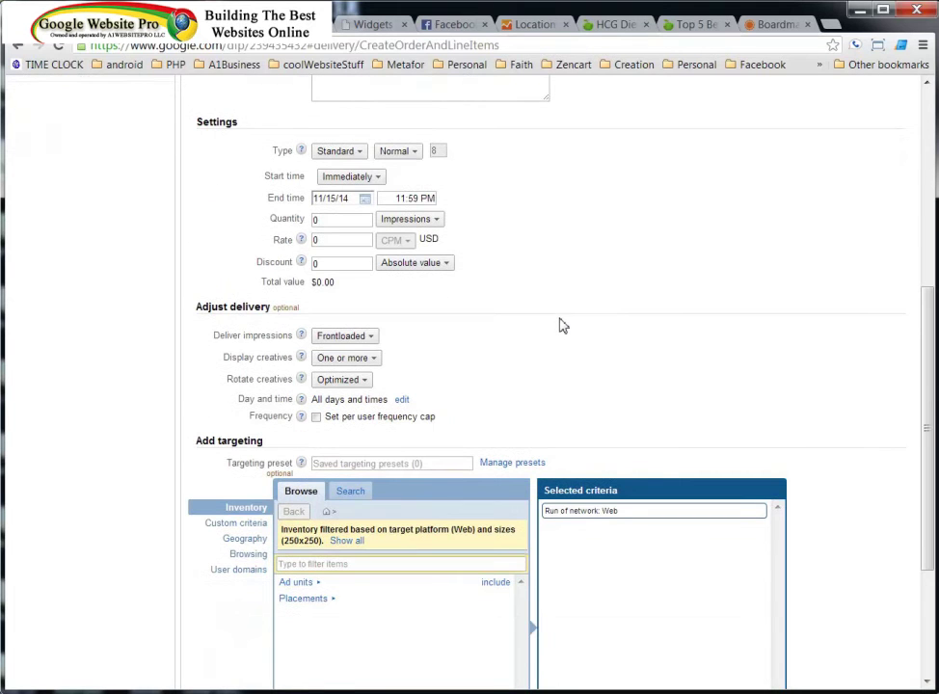
pyautogui.click(371, 337)
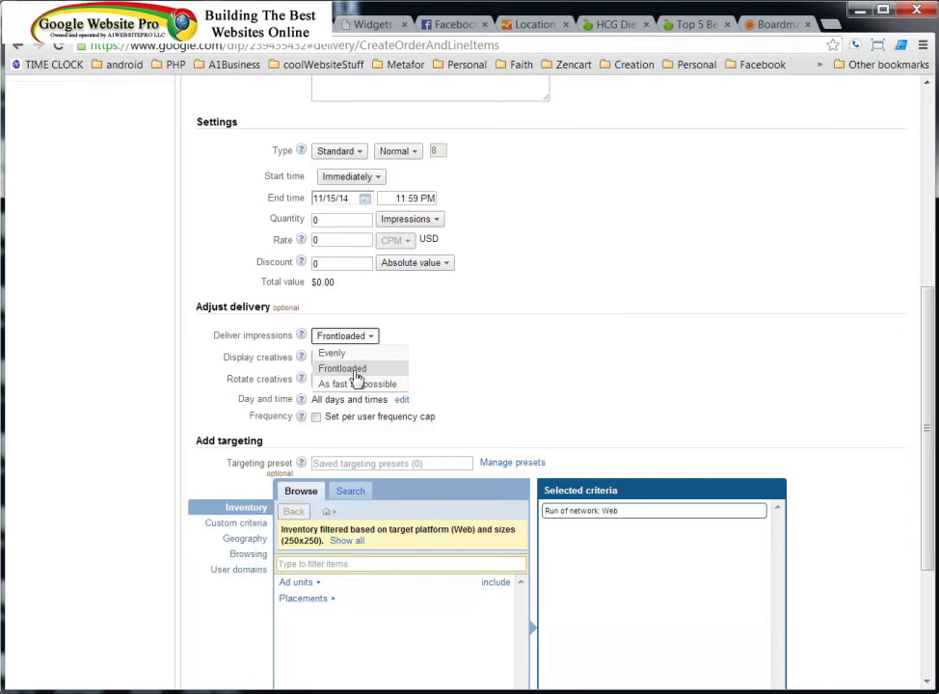
pyautogui.click(355, 373)
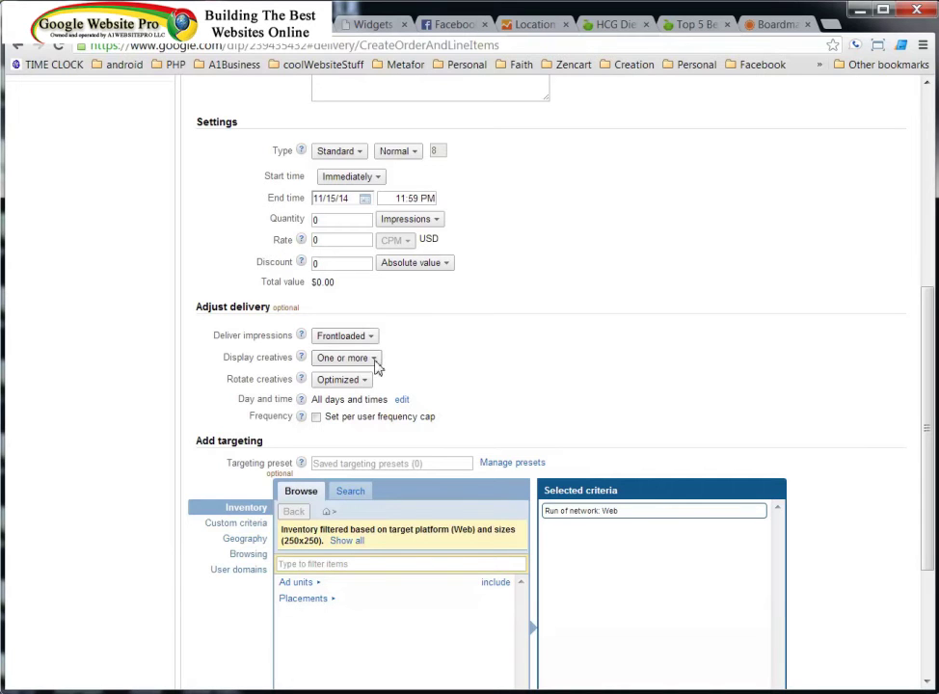
pyautogui.click(375, 360)
pyautogui.click(376, 365)
pyautogui.scroll(-1, 471, 351)
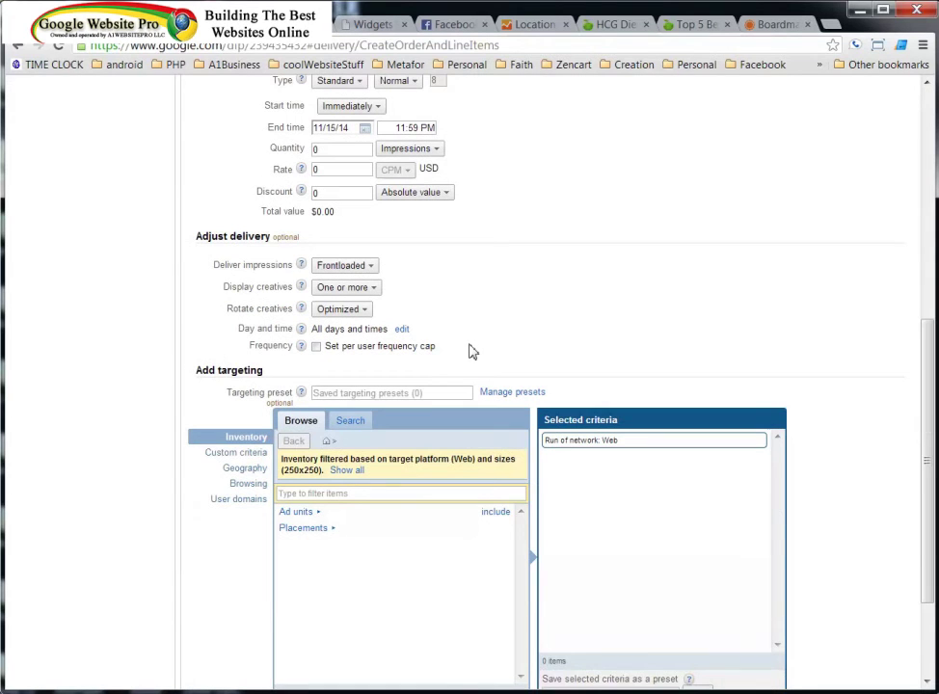
pyautogui.click(361, 313)
pyautogui.click(361, 312)
# Show all inventory in the targeting section and include Ad units and the placement 250X250Aq as criteria
pyautogui.scroll(-3, 258, 374)
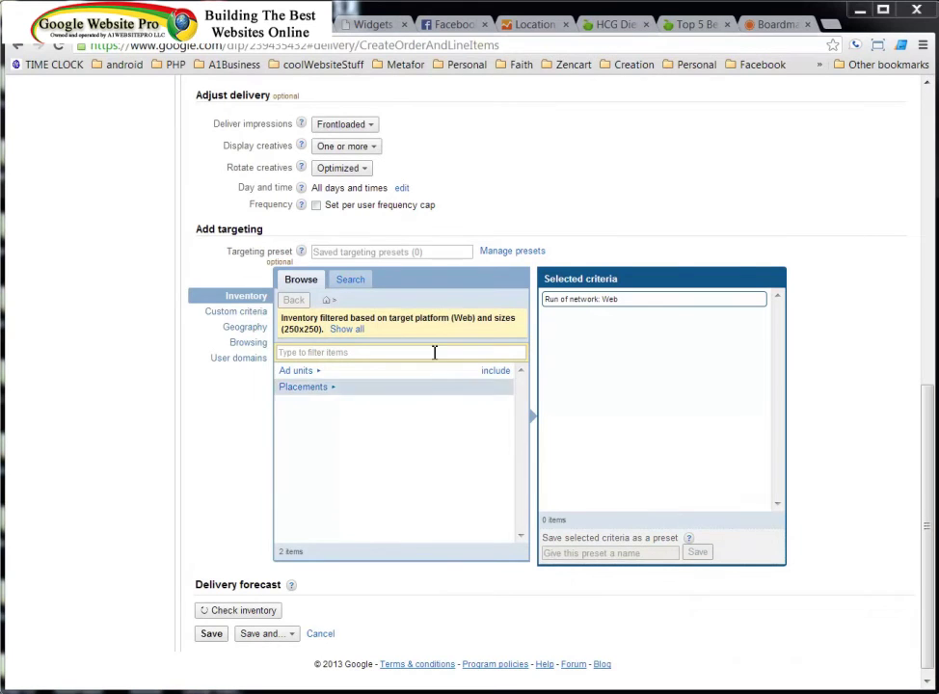
pyautogui.click(353, 332)
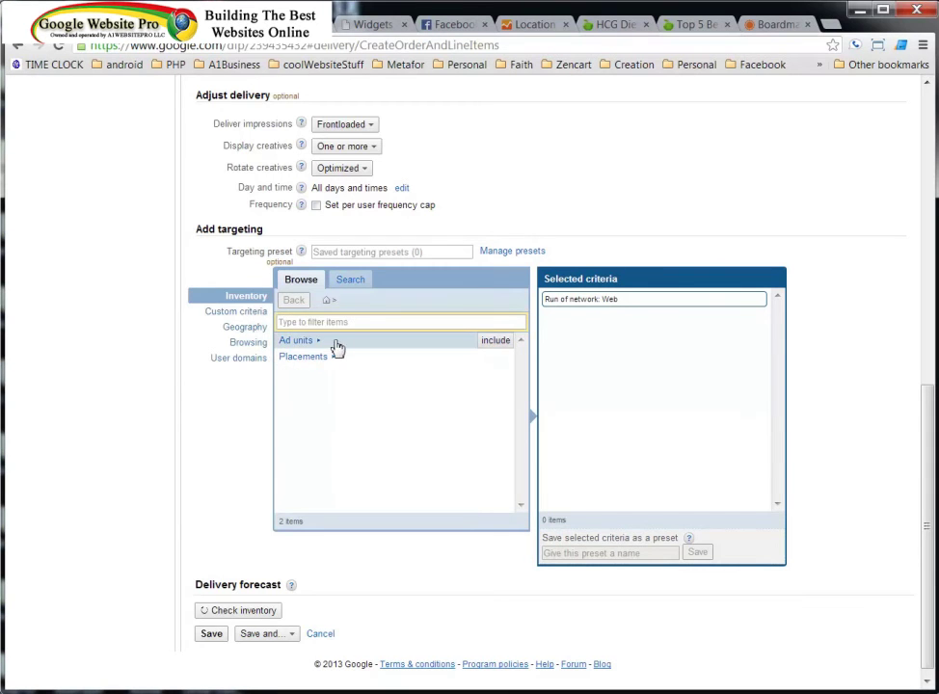
pyautogui.click(496, 342)
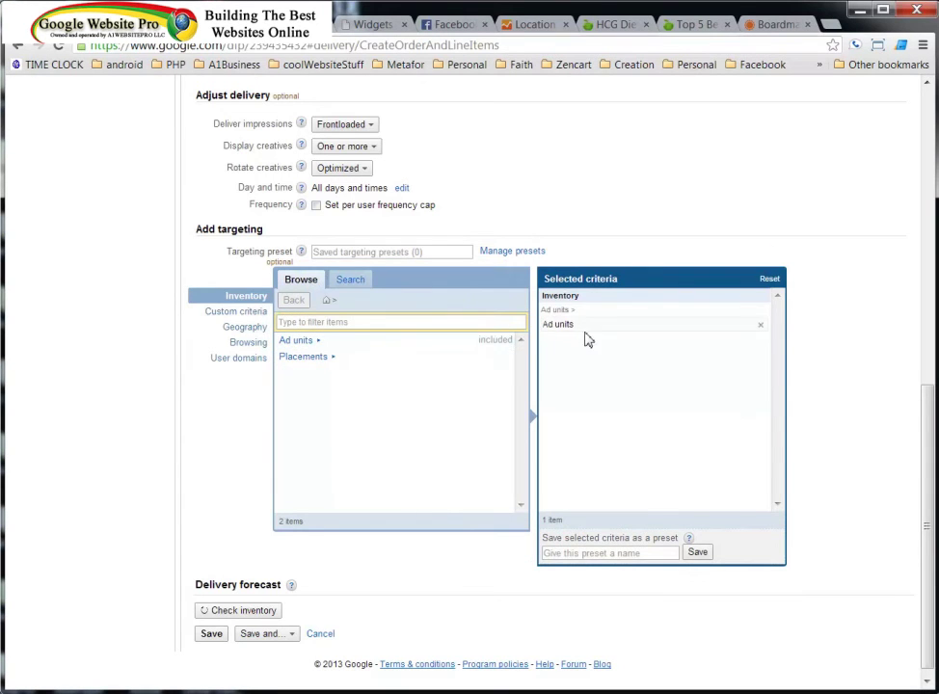
pyautogui.click(383, 358)
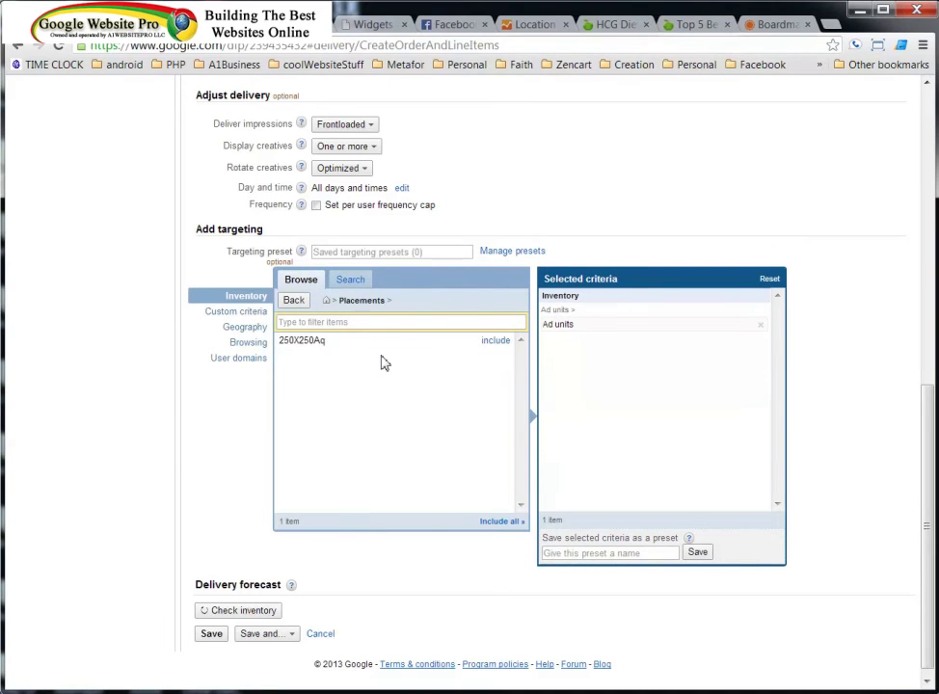
pyautogui.click(495, 341)
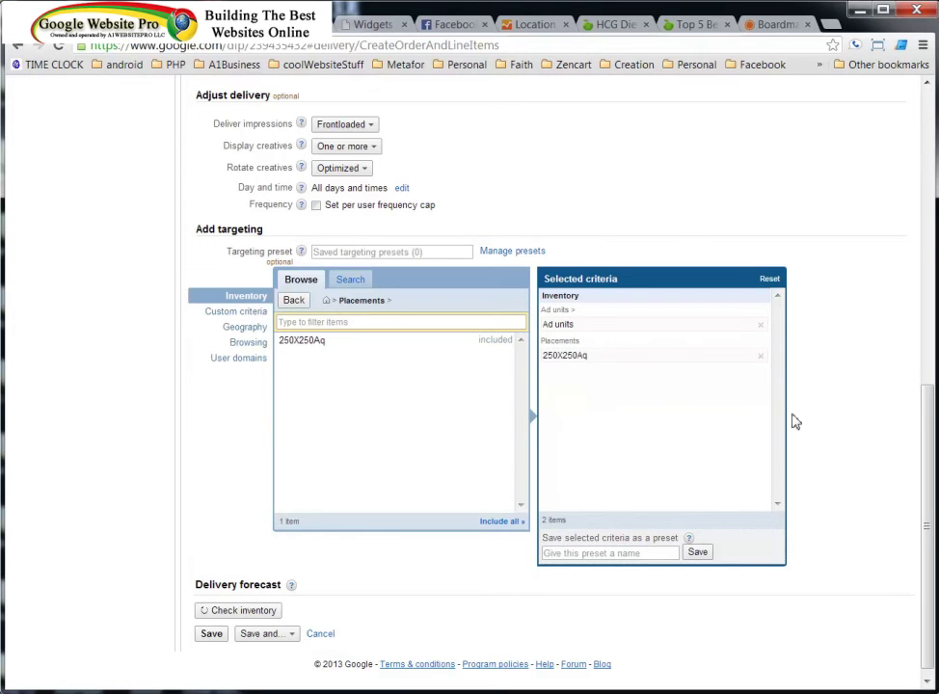
# Try to save the order and line item and continue to uploading creatives
pyautogui.scroll(-1, 865, 427)
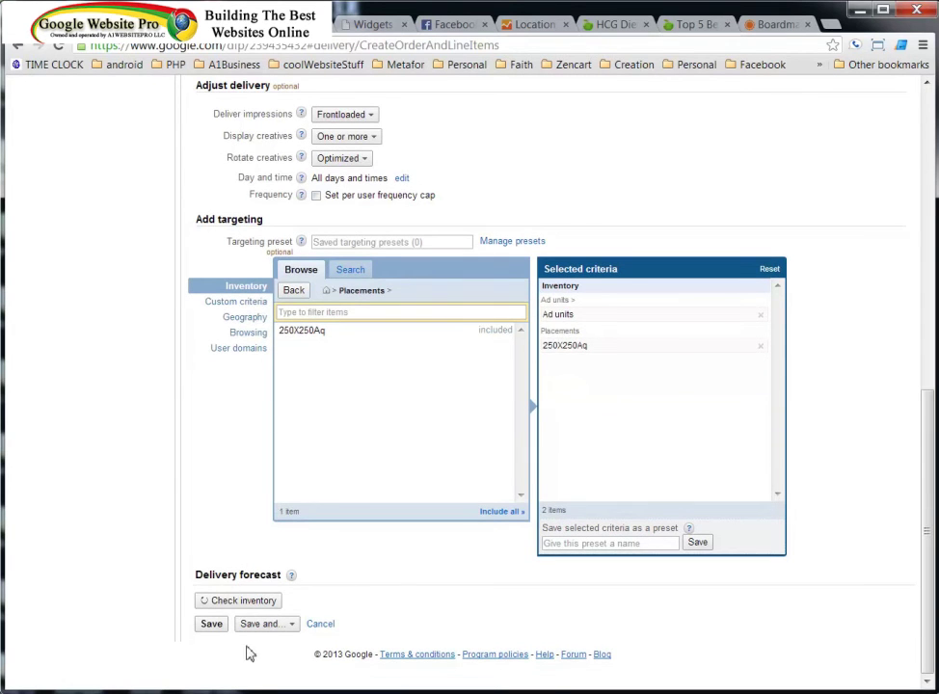
pyautogui.click(273, 628)
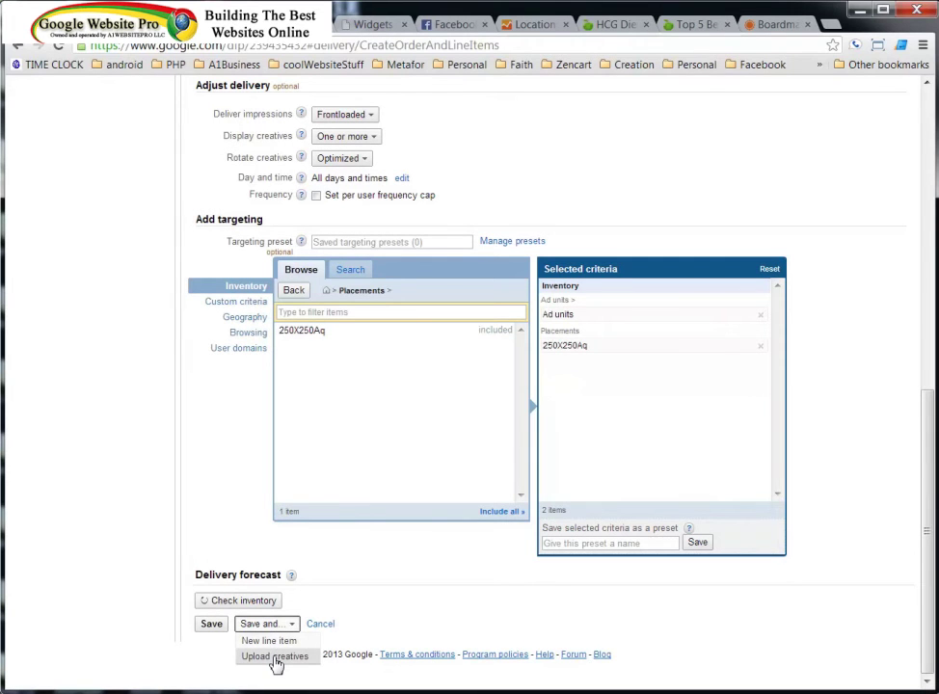
pyautogui.click(275, 657)
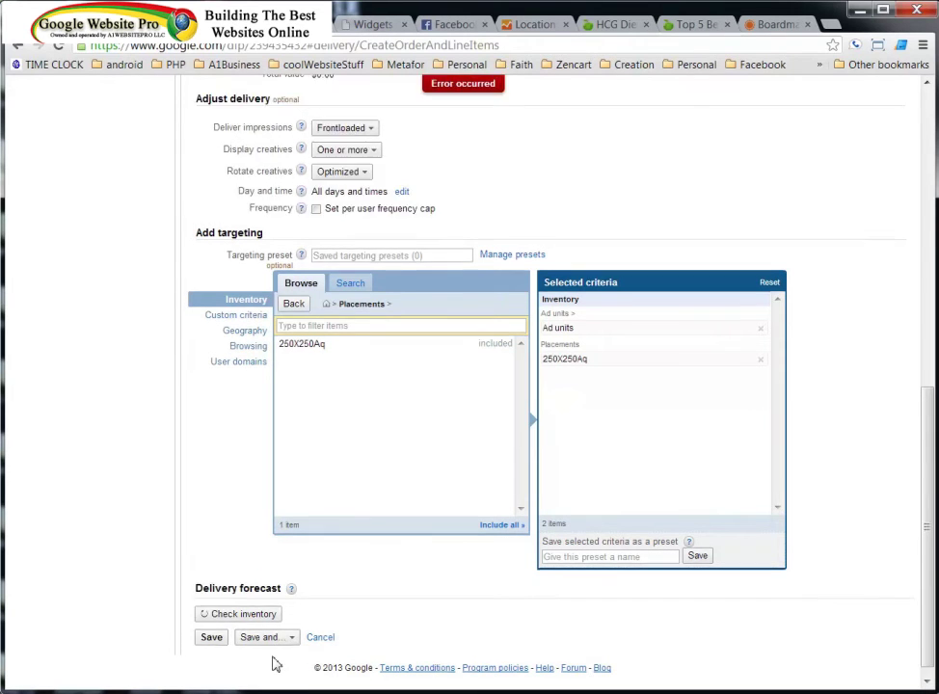
# Set the line item's quantity to 100,000 impressions
pyautogui.scroll(15, 247, 508)
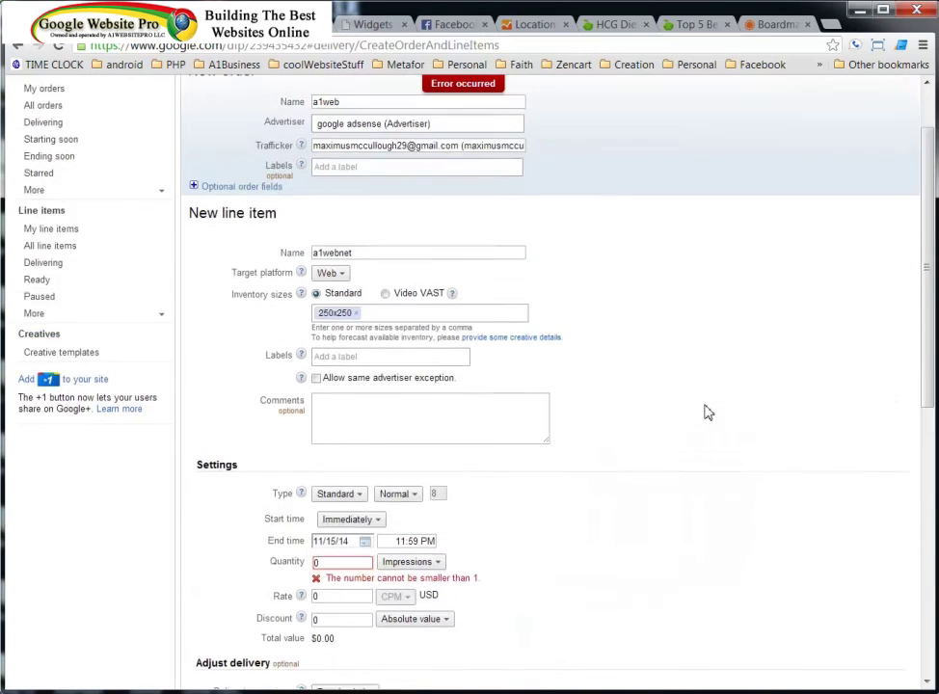
pyautogui.scroll(-4, 712, 412)
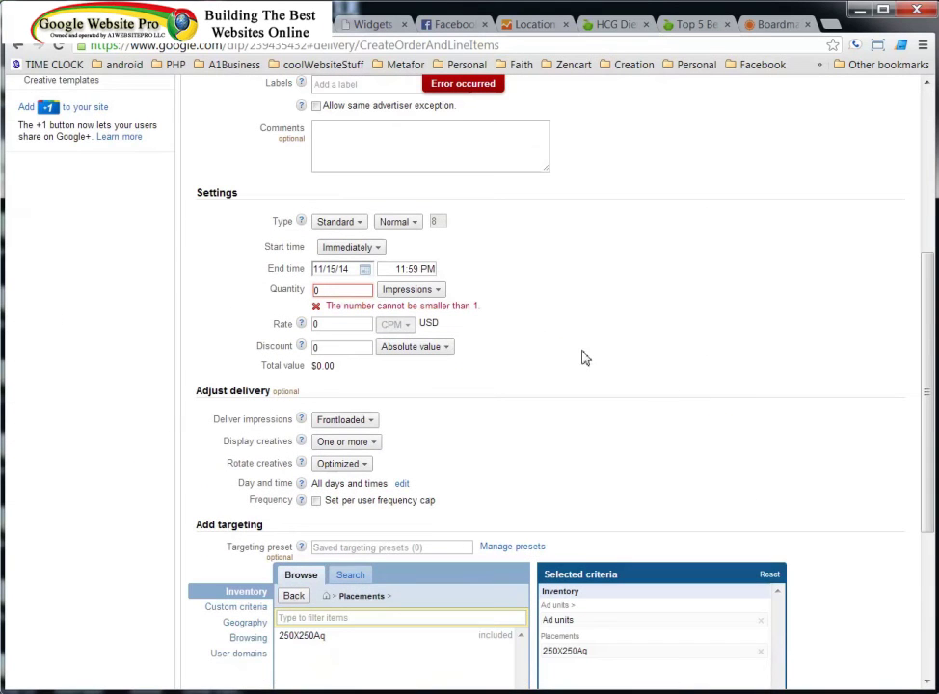
pyautogui.doubleClick(339, 292)
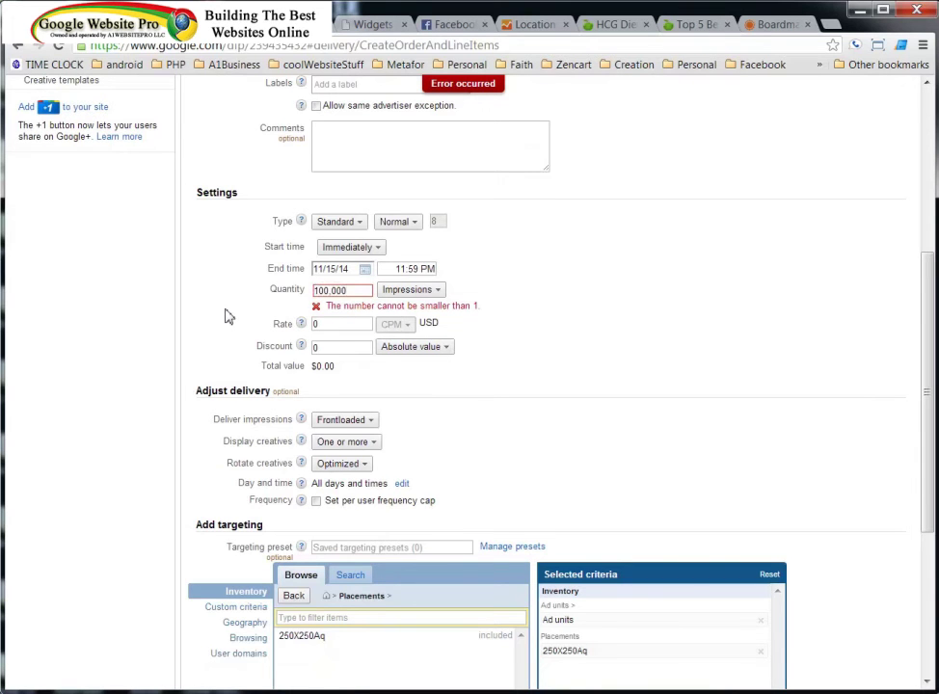
# Save the order and line item with the corrected quantity and proceed to uploading creatives
pyautogui.scroll(-4, 702, 340)
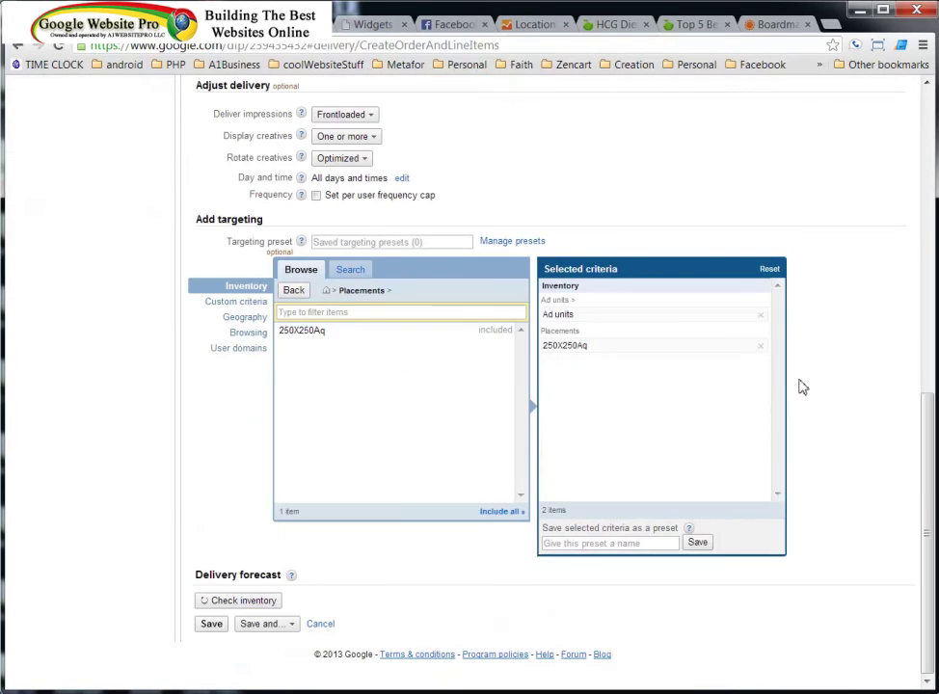
pyautogui.click(289, 624)
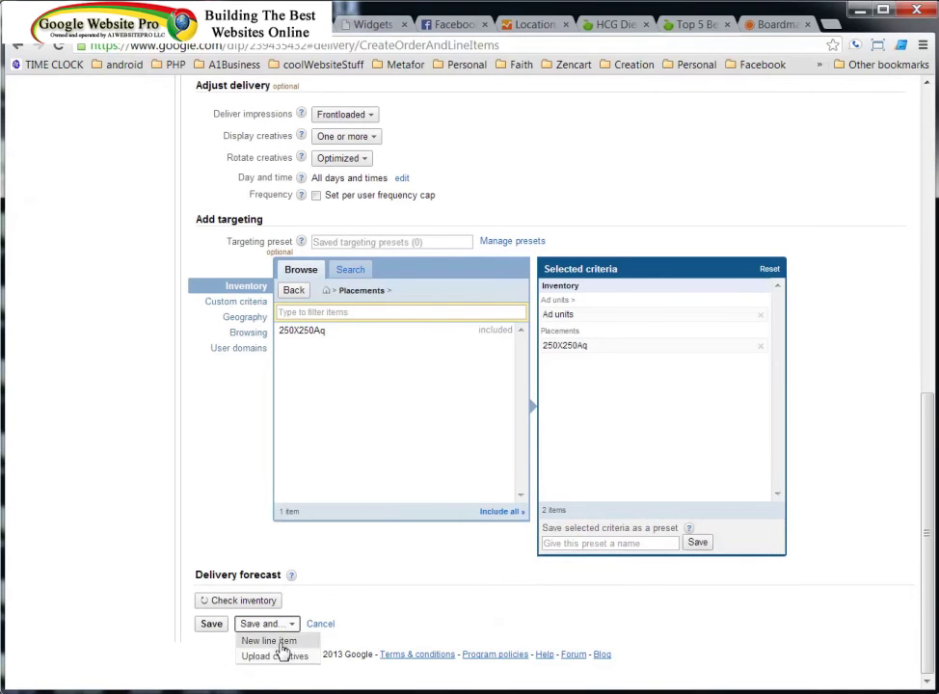
pyautogui.click(280, 656)
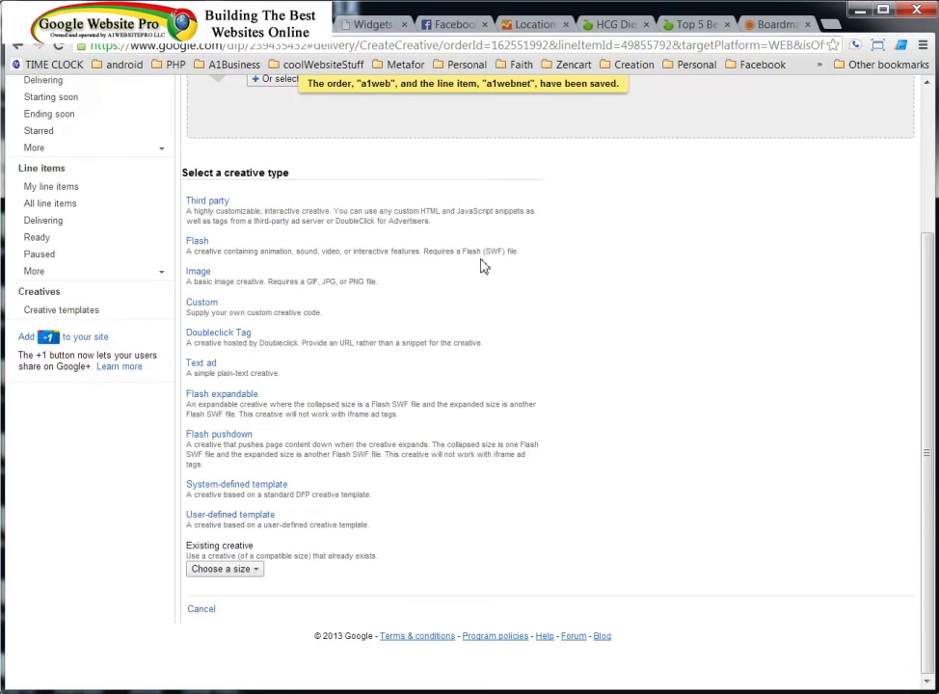
# Start a new third-party creative for the a1webnet line item and go to its code snippet
pyautogui.scroll(2, 482, 263)
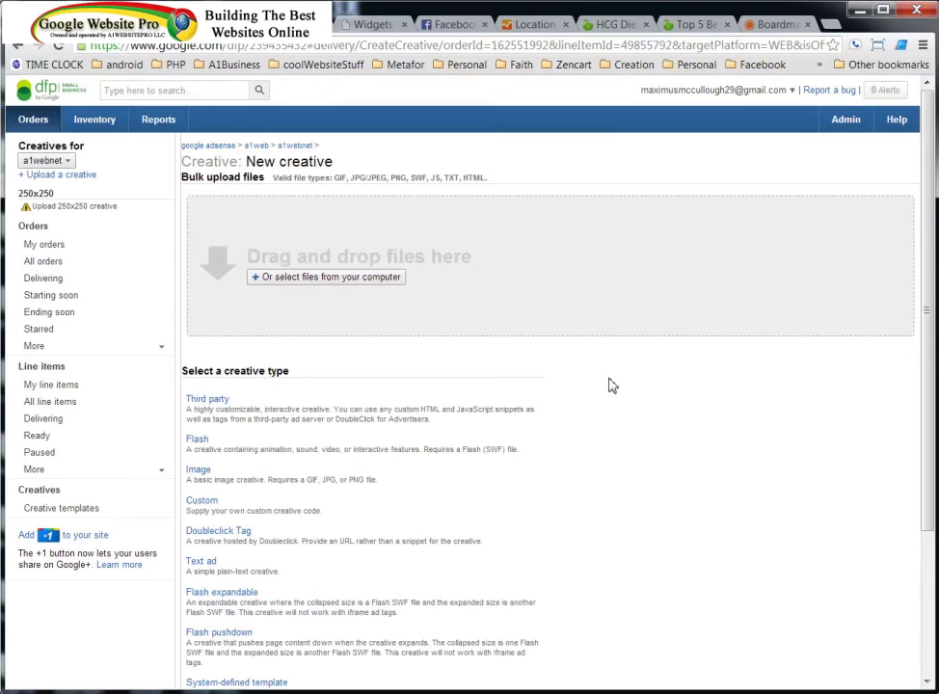
pyautogui.doubleClick(306, 172)
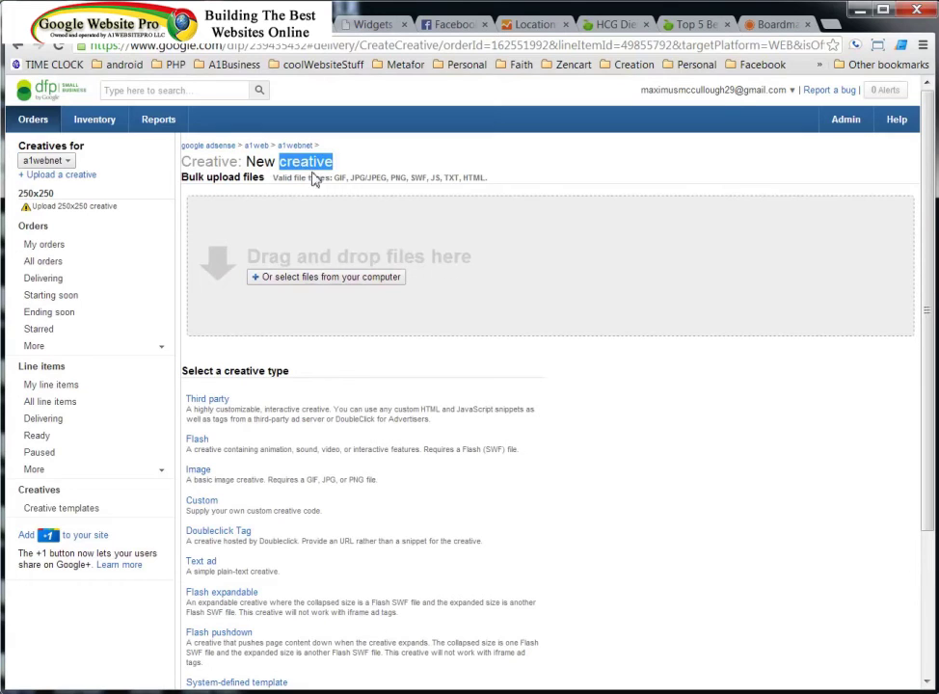
pyautogui.click(713, 478)
pyautogui.scroll(-3, 652, 457)
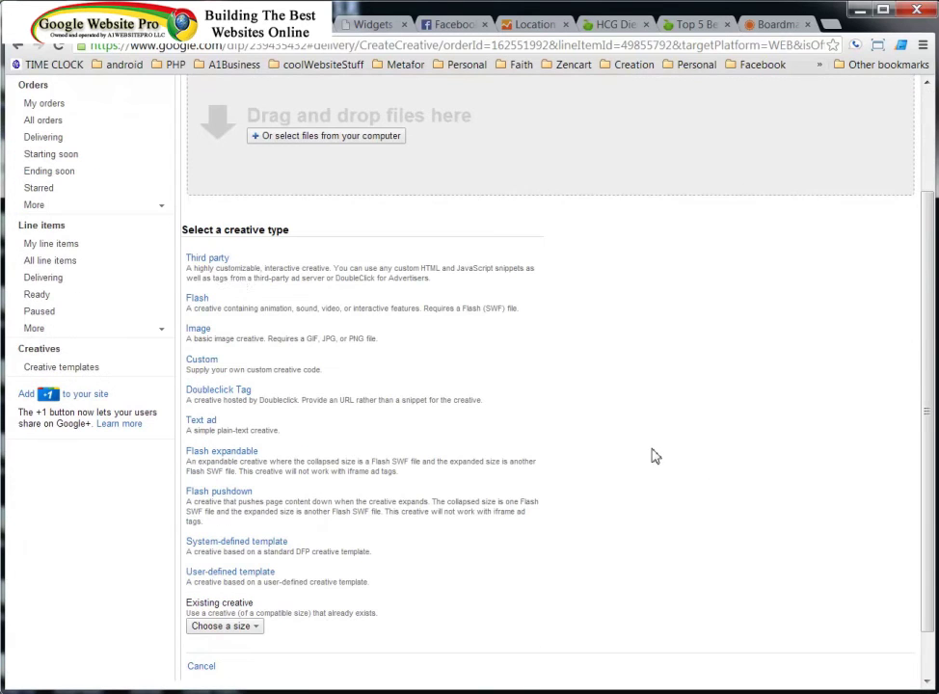
pyautogui.click(209, 262)
pyautogui.click(413, 280)
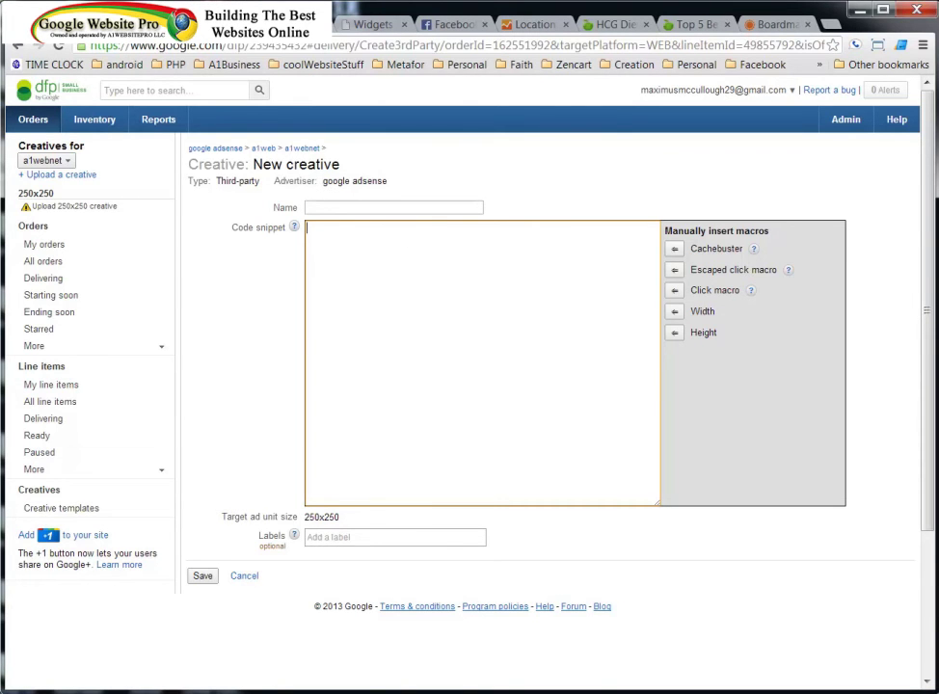
# Switch to another browser tab, search for adsense, open Google AdSense and show the account's ad units
pyautogui.click(145, 24)
pyautogui.click(149, 49)
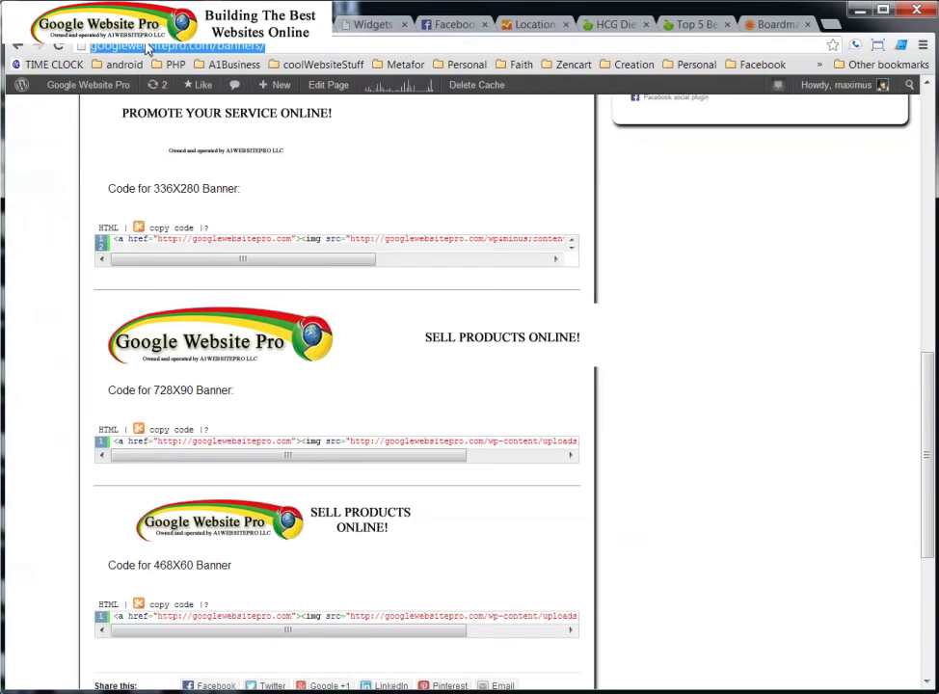
pyautogui.write('adsense')
pyautogui.press('Return')
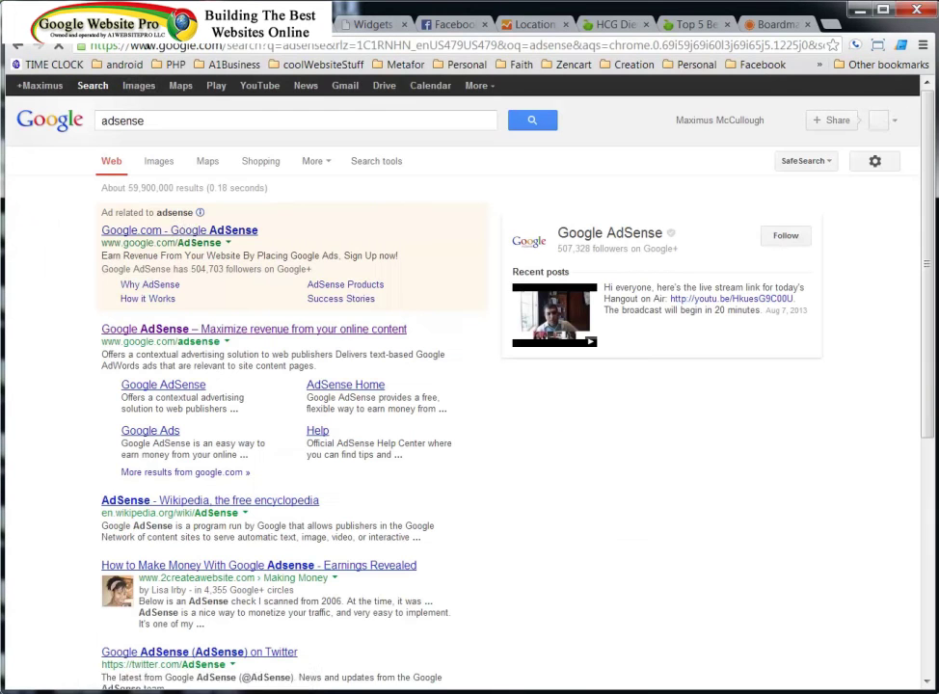
pyautogui.click(322, 332)
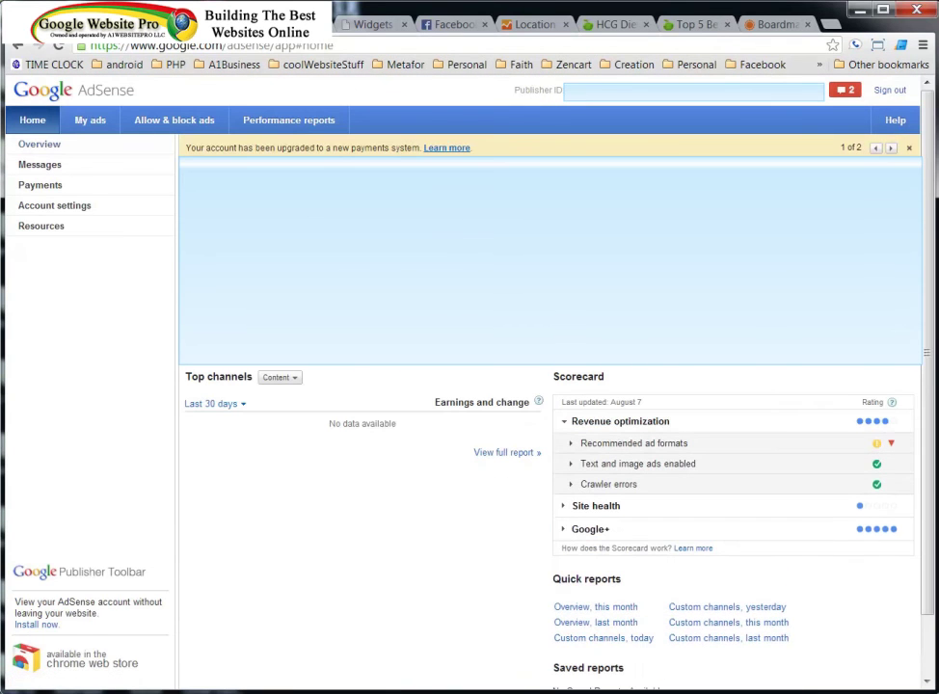
pyautogui.click(85, 120)
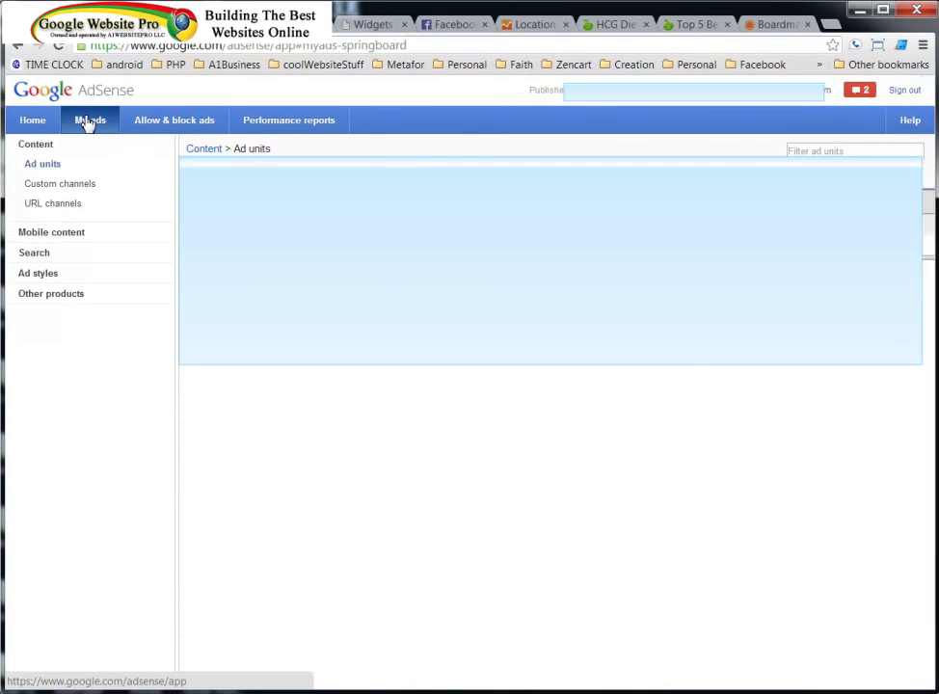
# Create an AdSense ad unit named 250X250A1NET with size 250 x 250 - Square, then save it and get its code
pyautogui.click(344, 170)
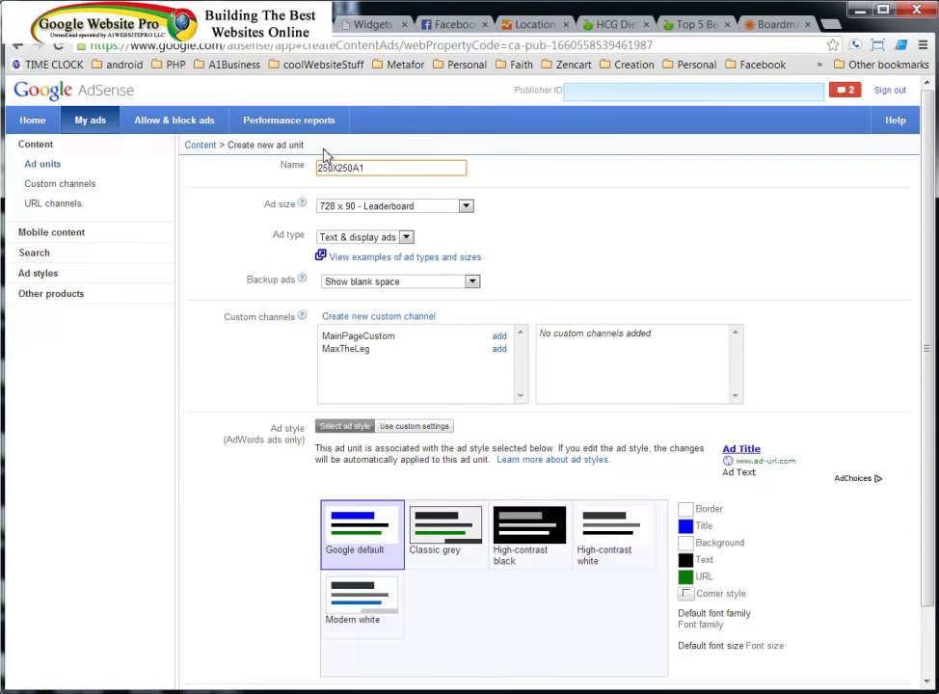
pyautogui.click(445, 209)
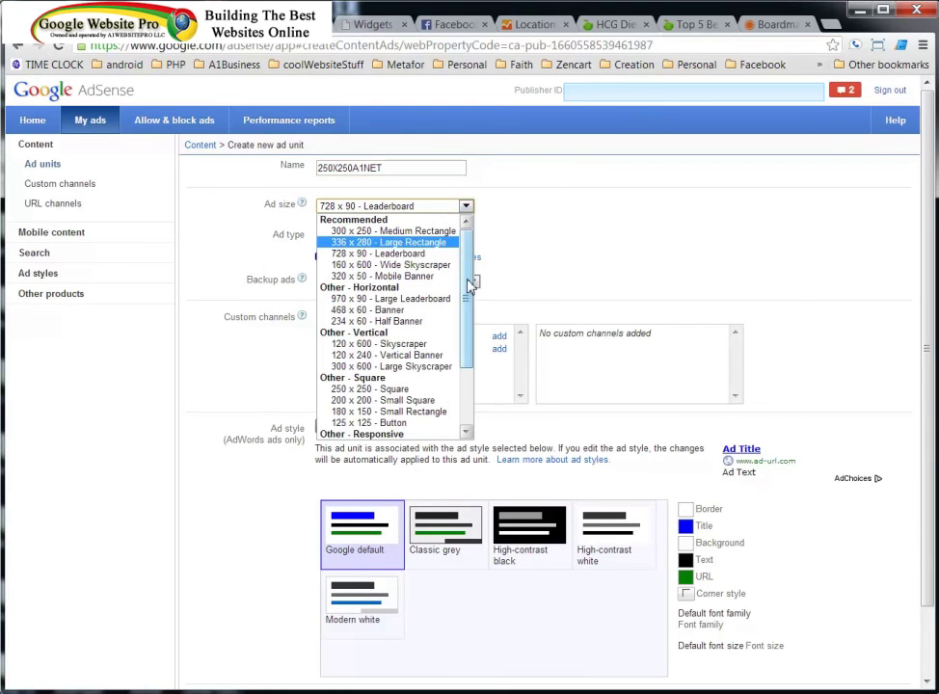
pyautogui.moveTo(471, 292); pyautogui.dragTo(466, 329)
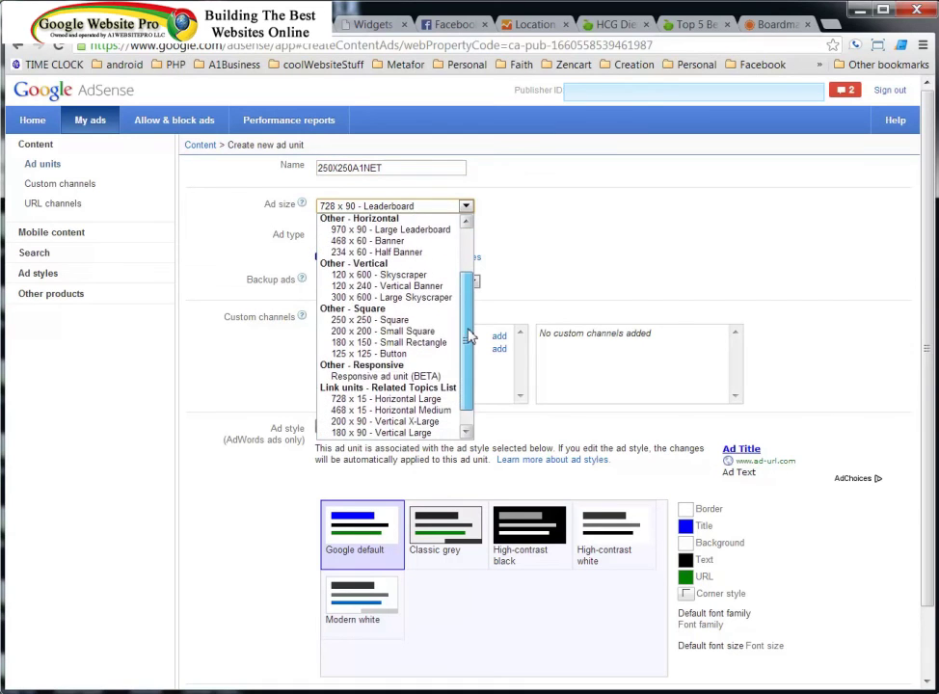
pyautogui.click(417, 323)
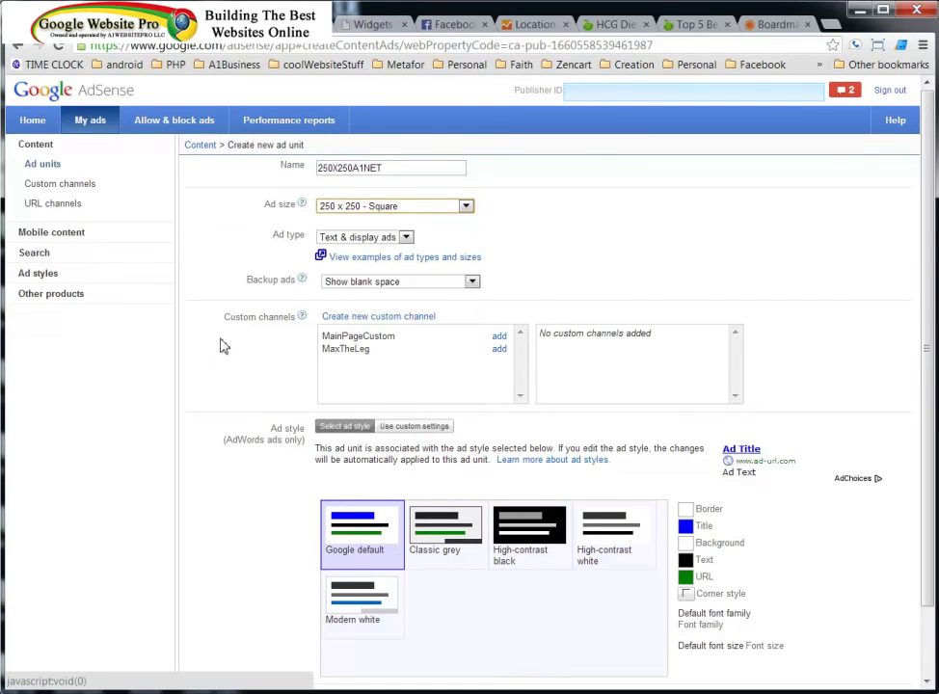
pyautogui.scroll(-2, 251, 444)
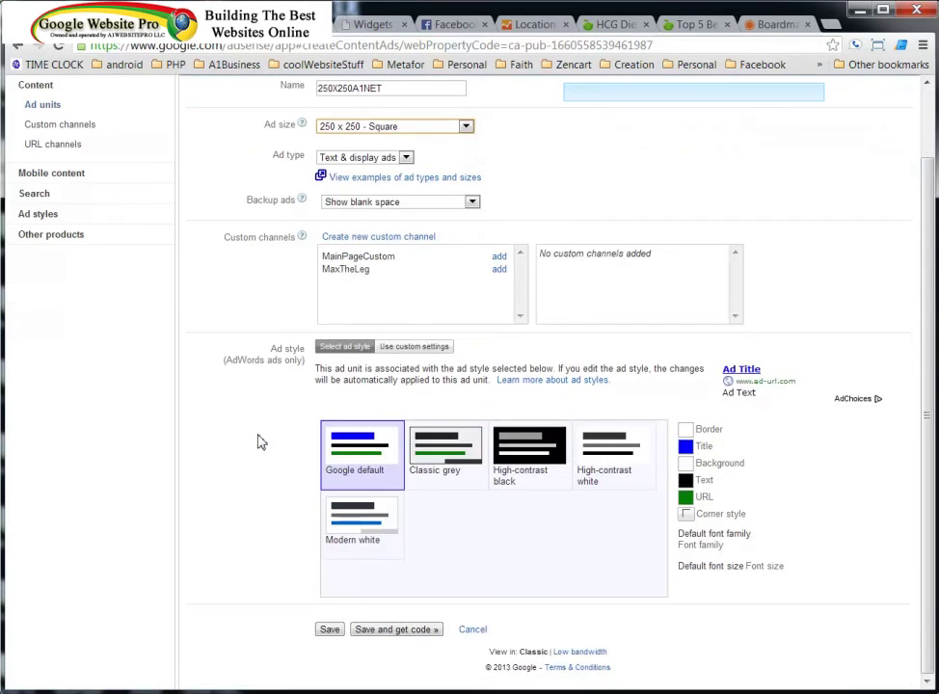
pyautogui.click(398, 630)
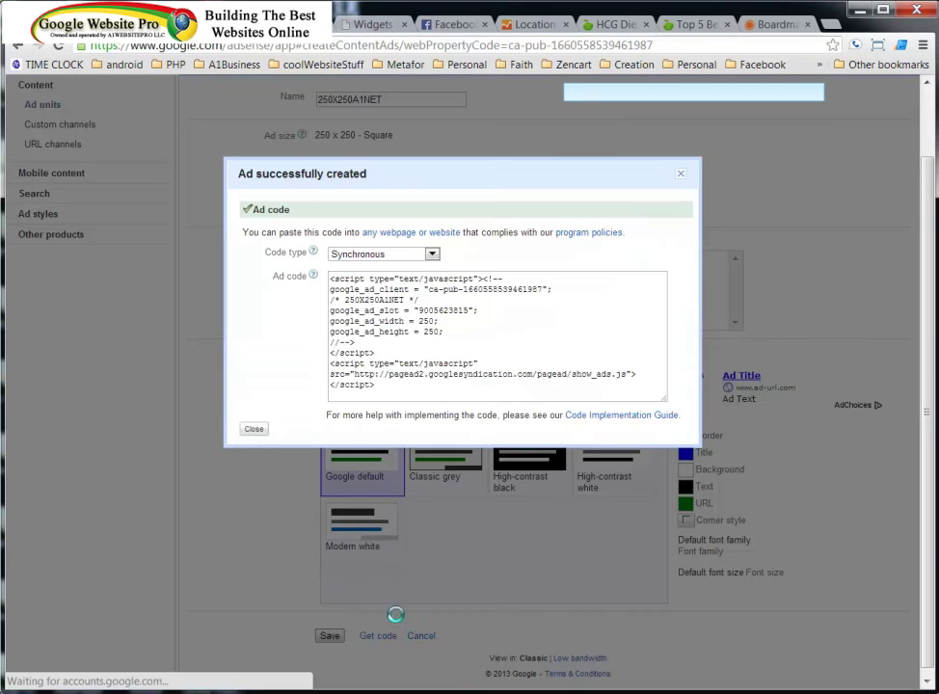
# Copy the full synchronous ad code of the new AdSense unit and close the ad code dialog
pyautogui.click(373, 314)
pyautogui.rightClick(375, 321)
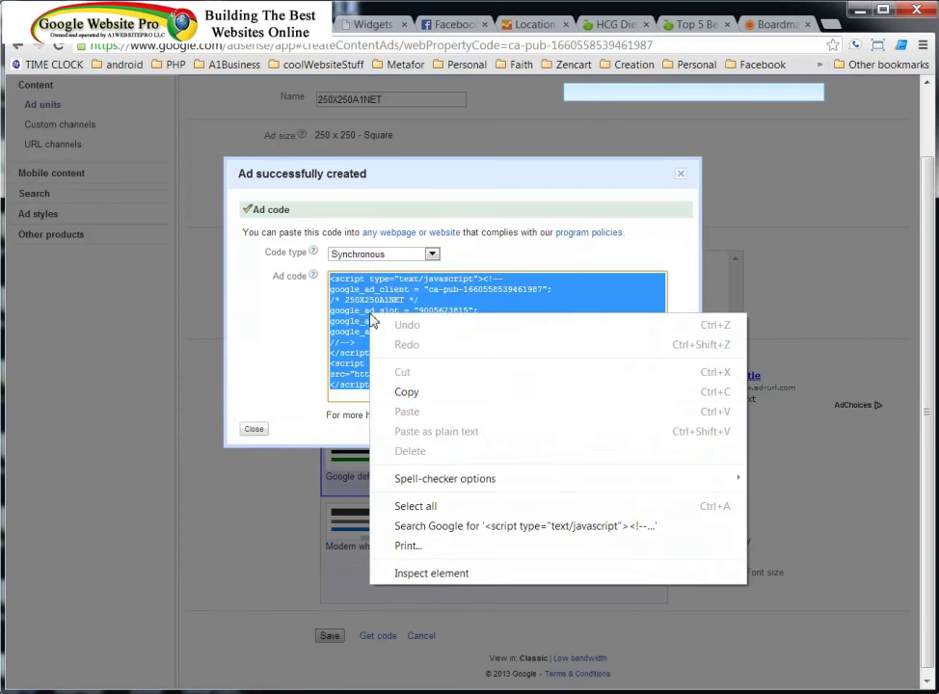
pyautogui.click(411, 392)
pyautogui.click(255, 431)
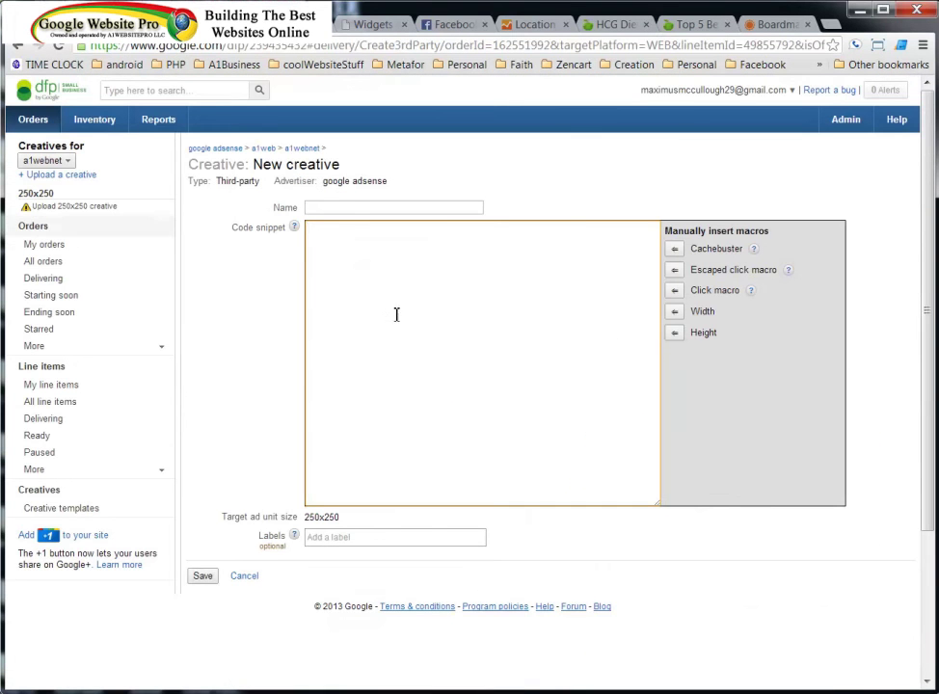
# In DFP, name the creative 250X250Adsense, paste the AdSense code with a click macro added at its end, and save it
pyautogui.click(335, 206)
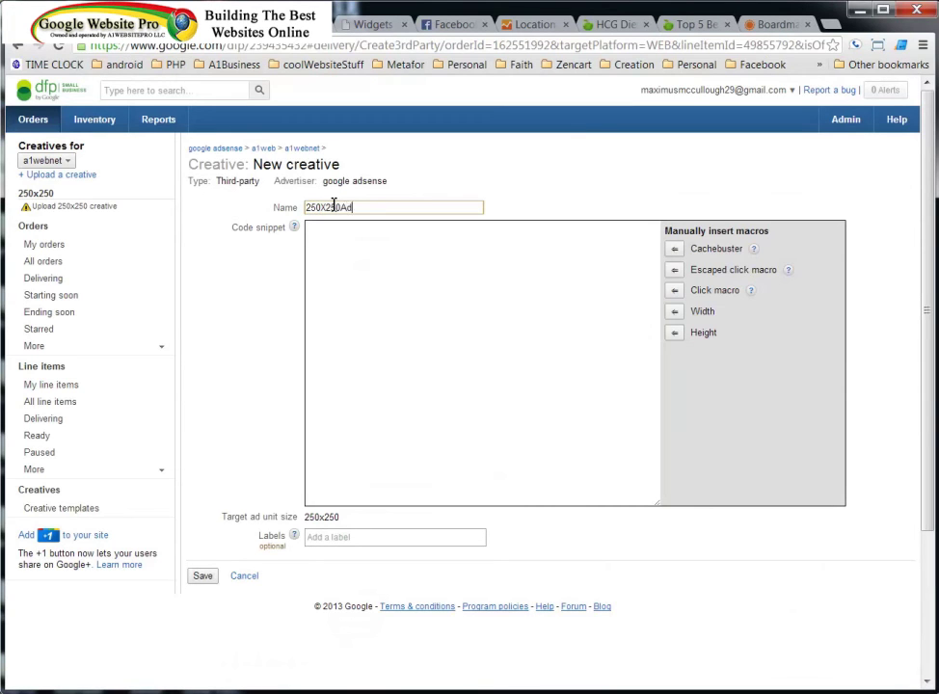
pyautogui.click(395, 323)
pyautogui.hotkey('ctrl', 'v')
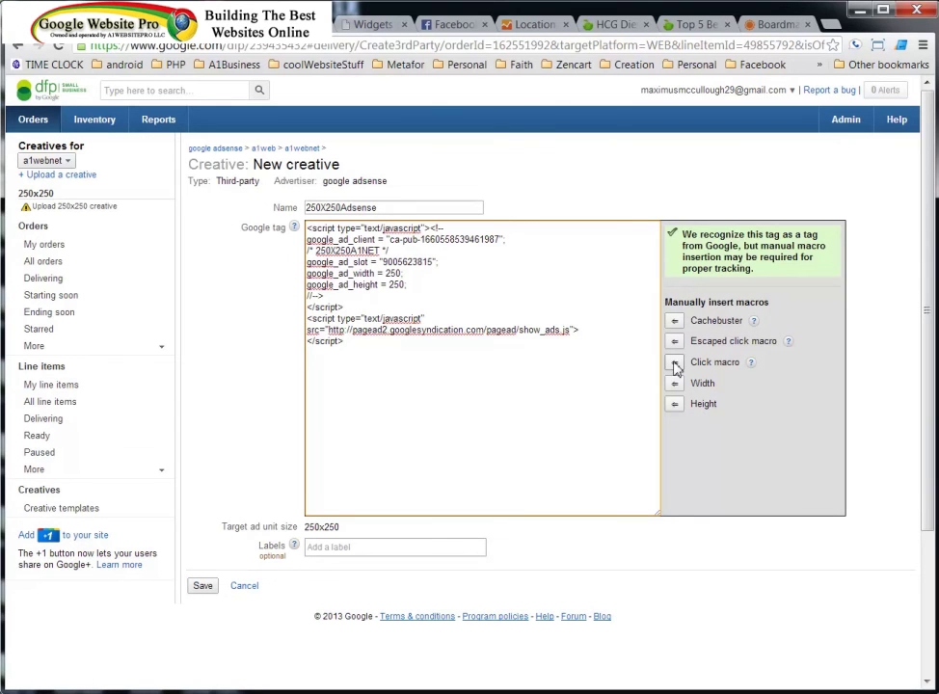
pyautogui.click(674, 362)
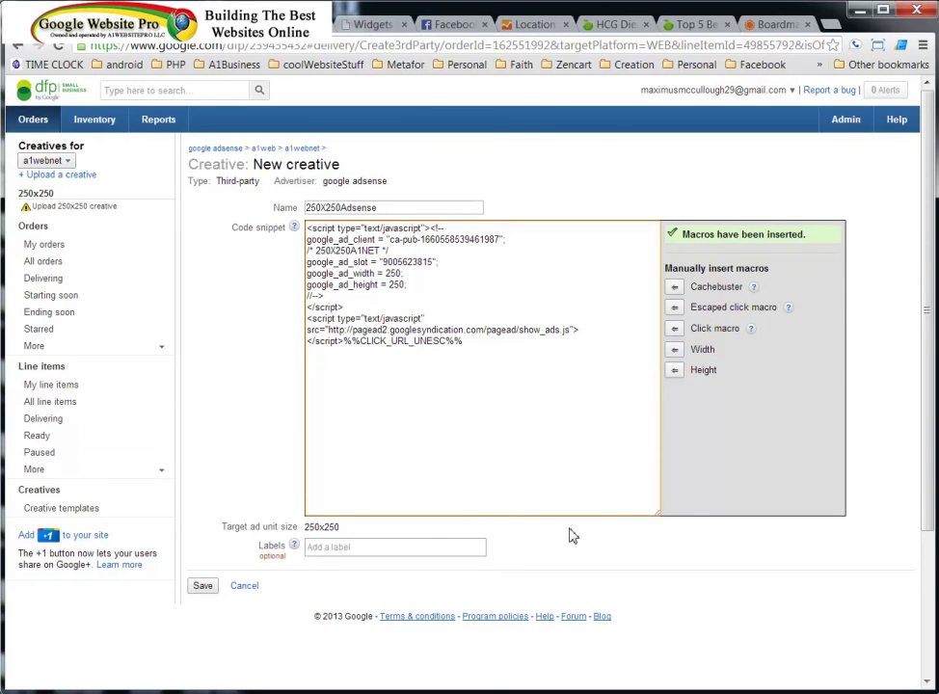
pyautogui.click(204, 586)
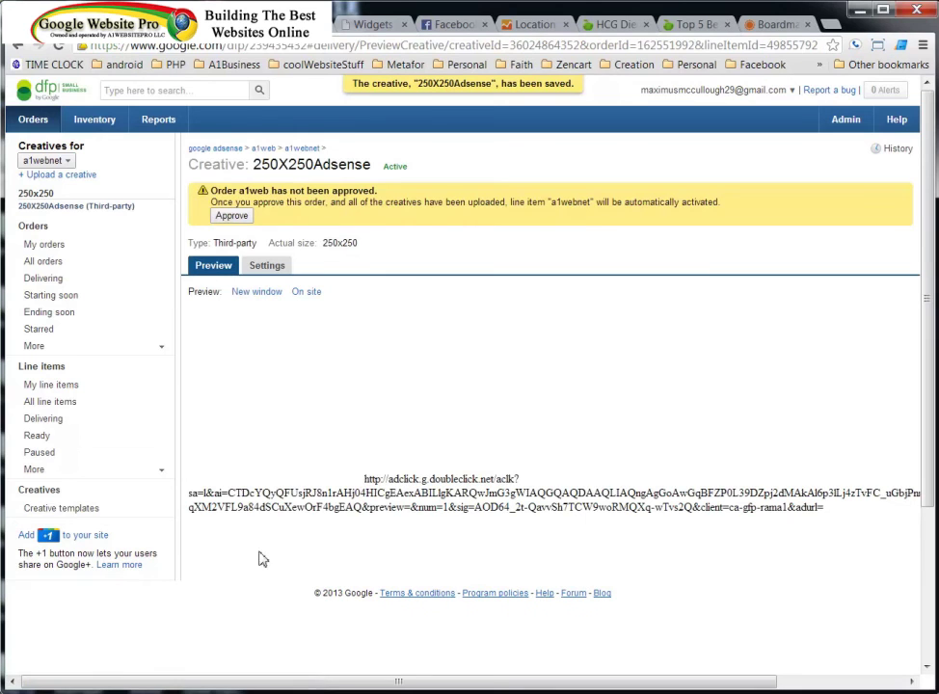
# Approve the a1web order, allowing its line item to be overbooked
pyautogui.click(232, 216)
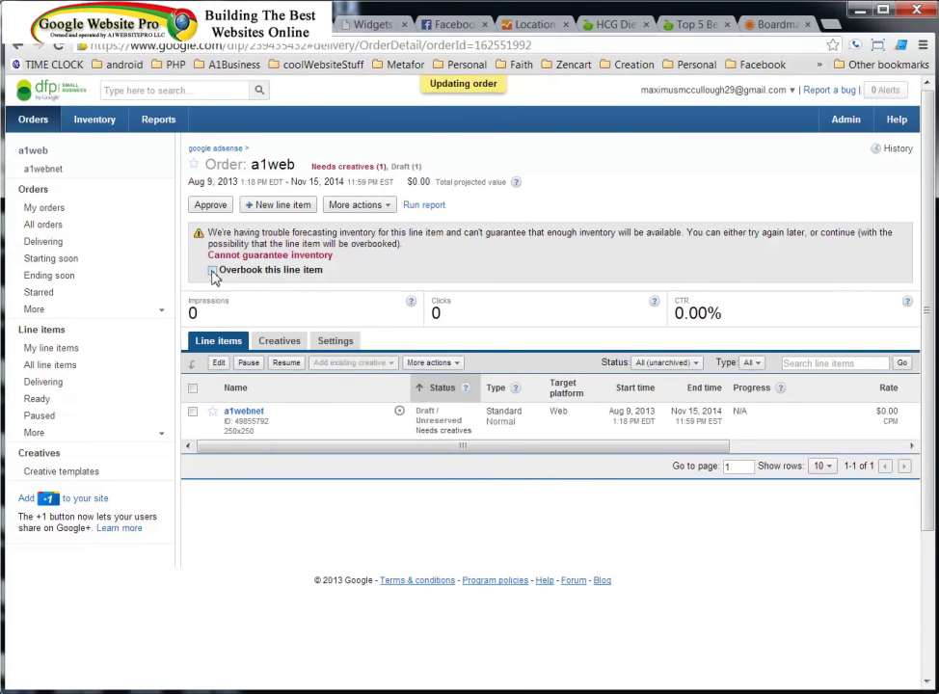
pyautogui.click(214, 272)
pyautogui.click(214, 205)
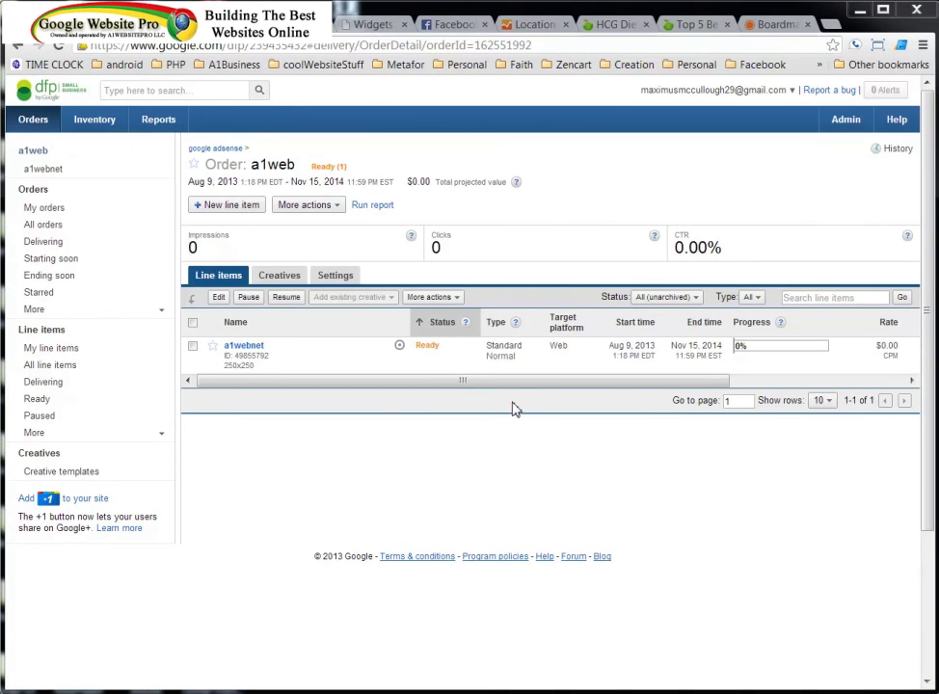
# Open the a1webnet line item and review its settings, delivery forecast and creatives
pyautogui.click(194, 324)
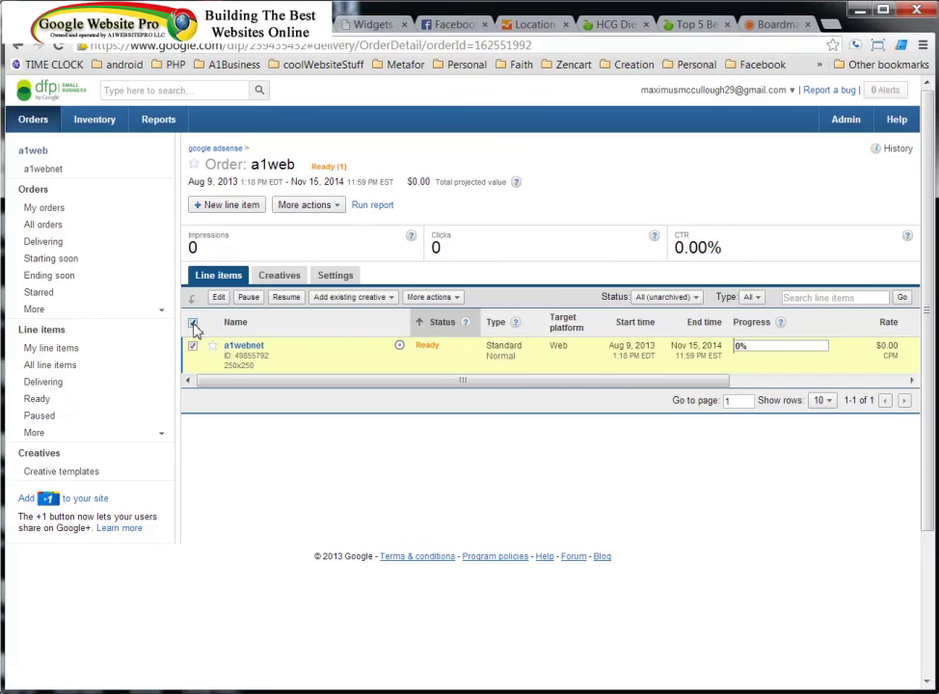
pyautogui.click(237, 349)
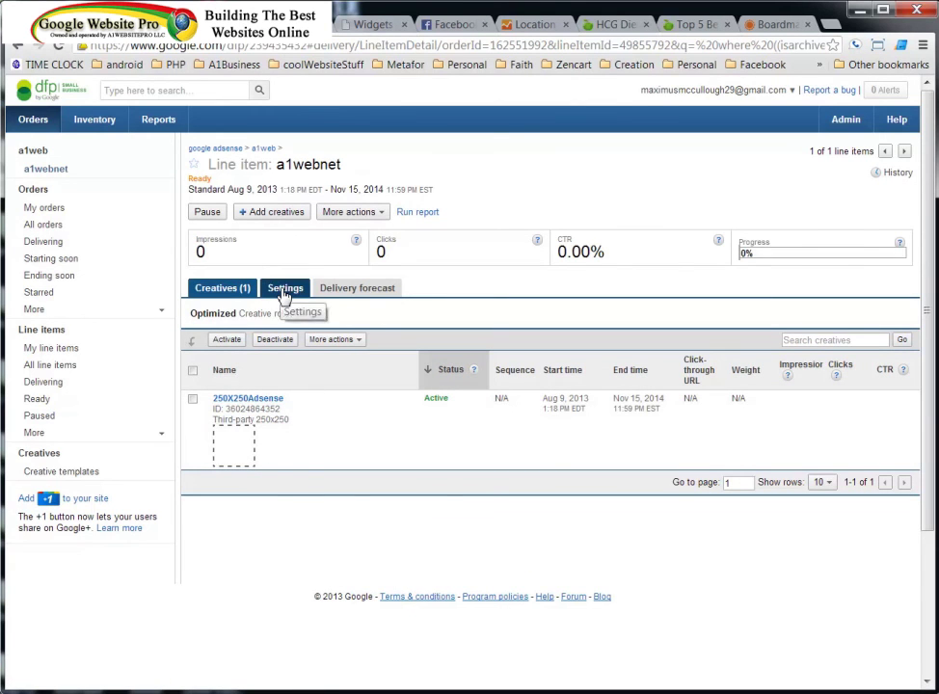
pyautogui.click(287, 293)
pyautogui.click(349, 296)
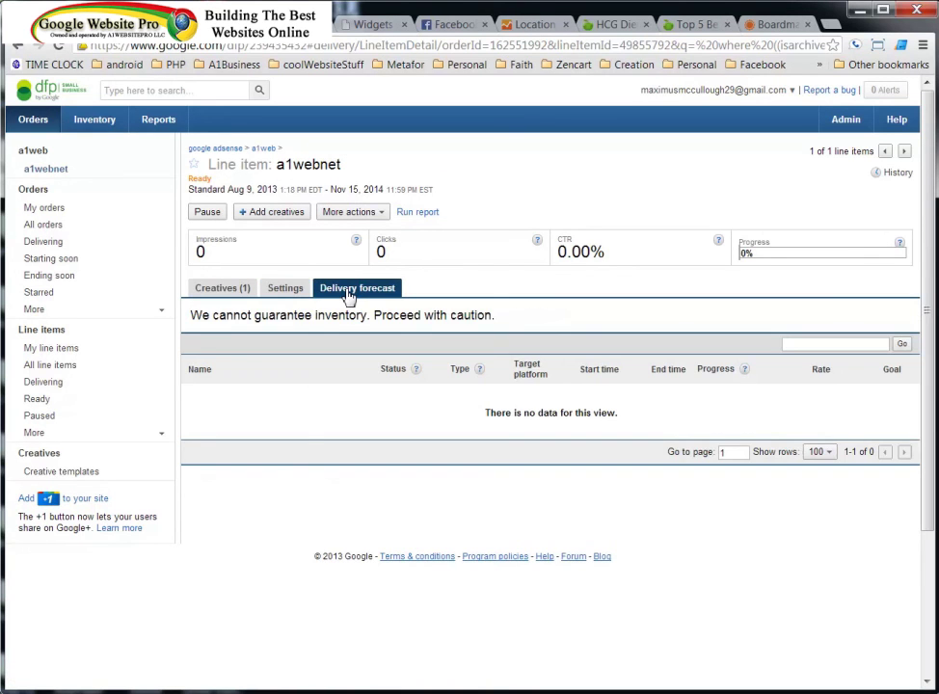
pyautogui.click(286, 295)
pyautogui.click(236, 298)
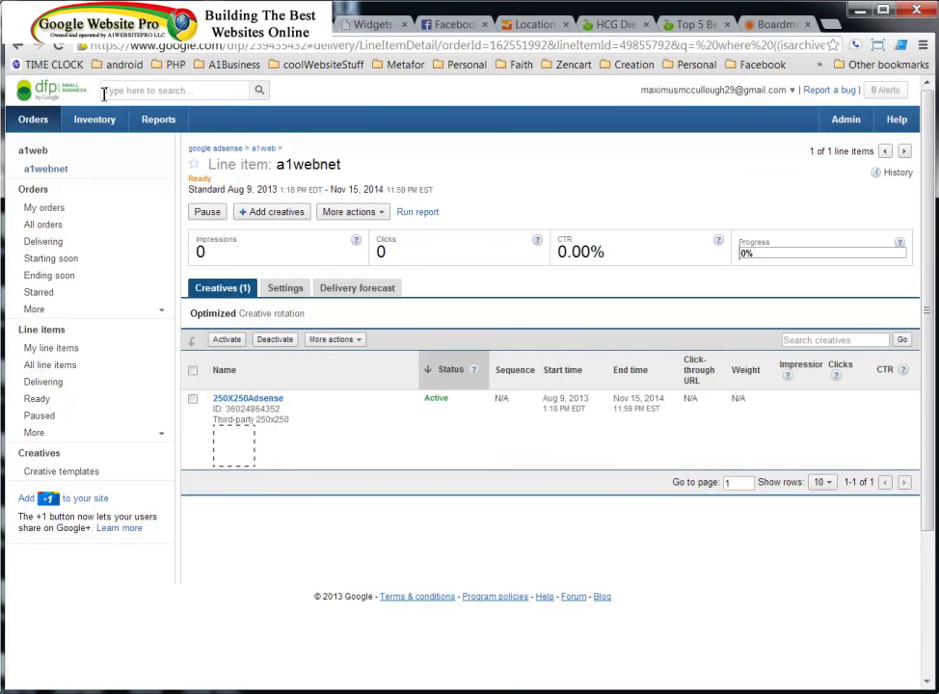
# Generate web tags for the inventory ad unit 250X250RecA1
pyautogui.click(86, 127)
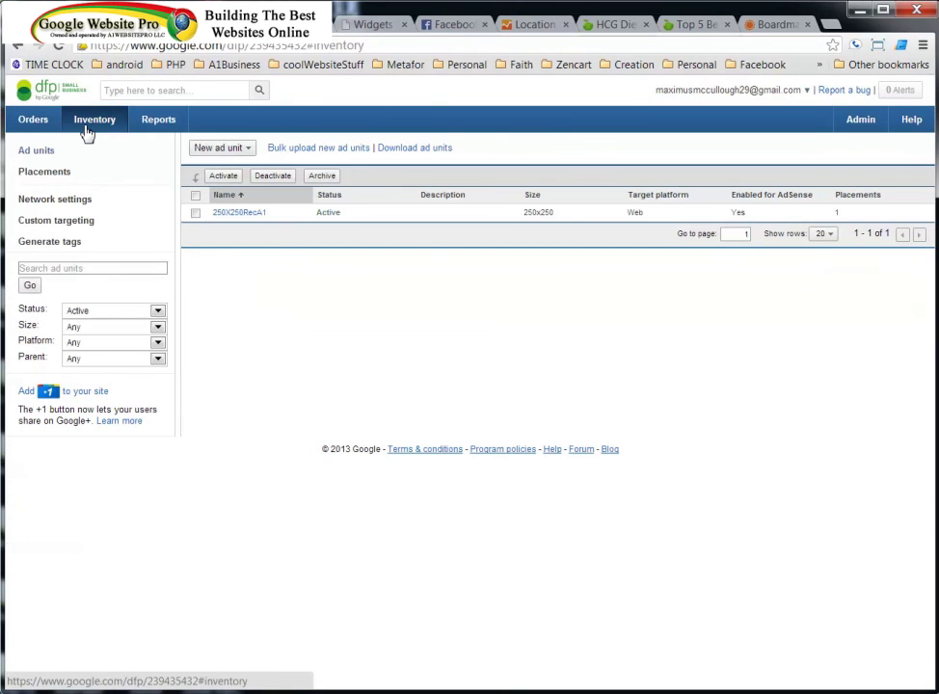
pyautogui.click(48, 243)
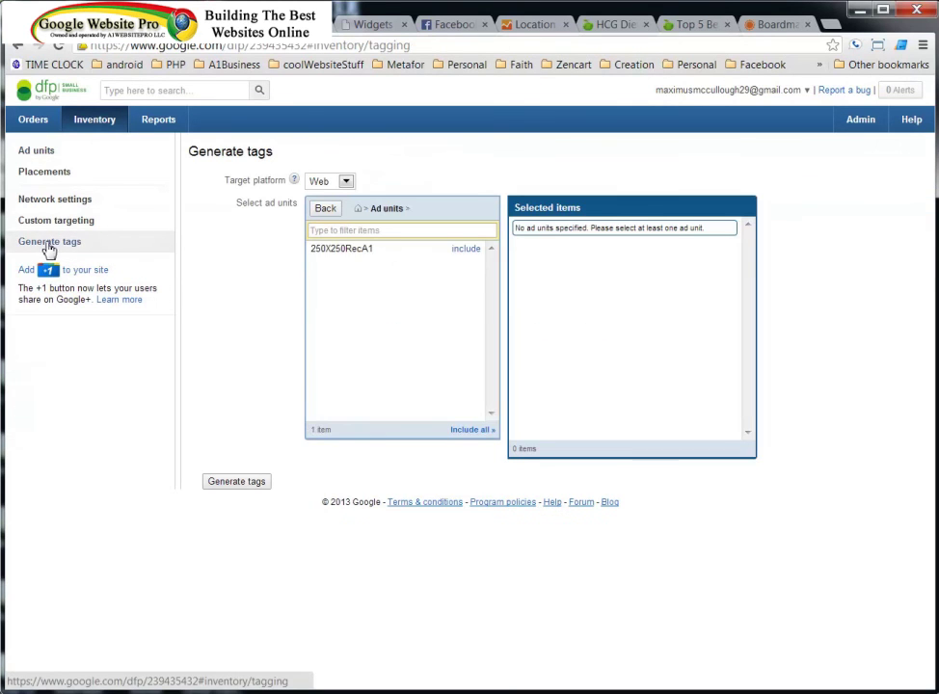
pyautogui.click(465, 250)
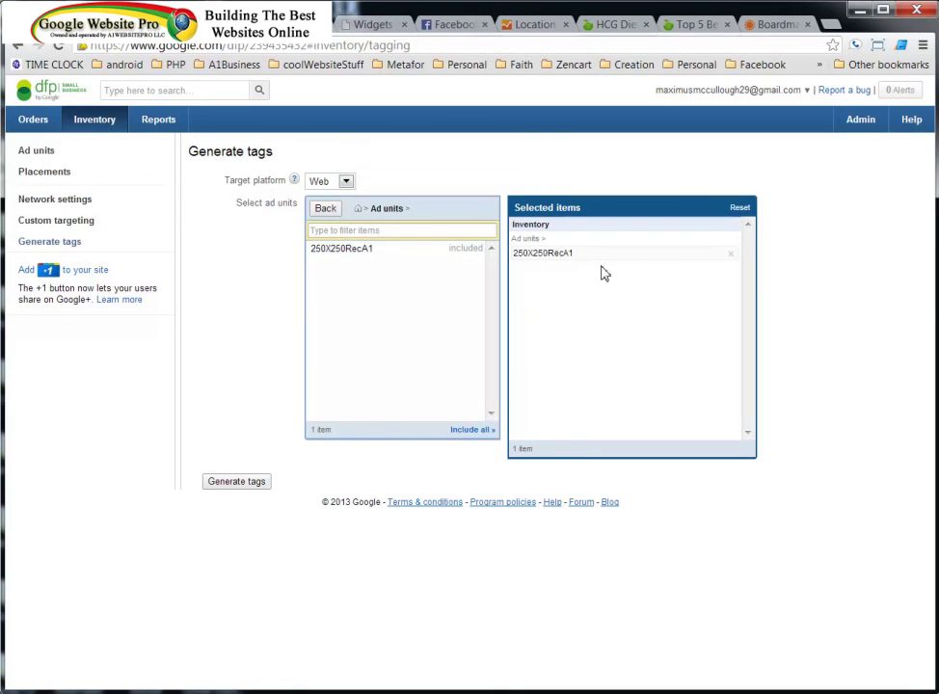
pyautogui.click(228, 483)
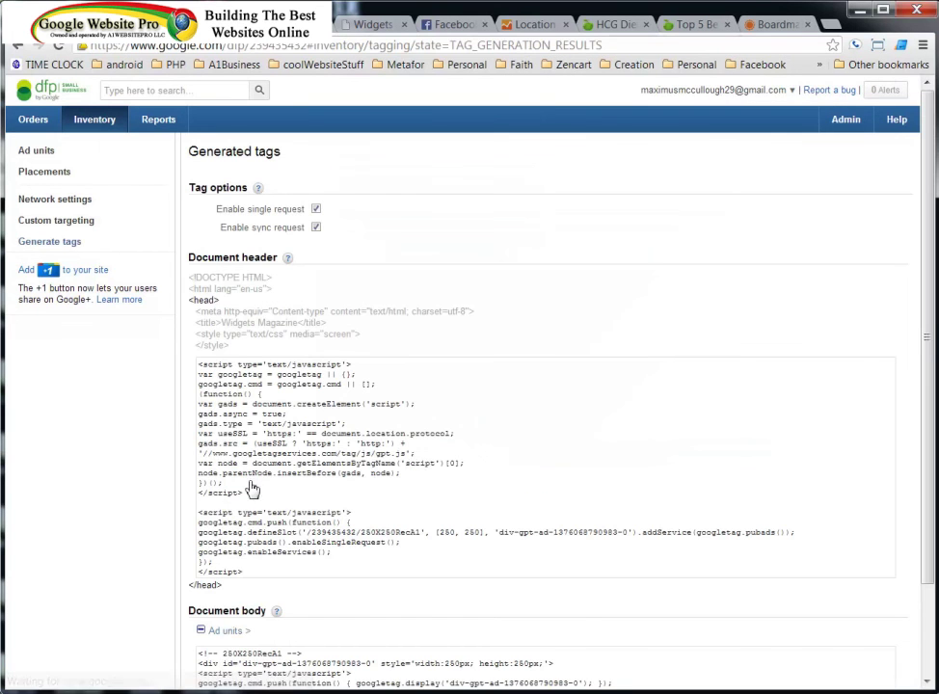
# Copy the generated document header code for the 250X250RecA1 ad unit
pyautogui.scroll(-1, 426, 453)
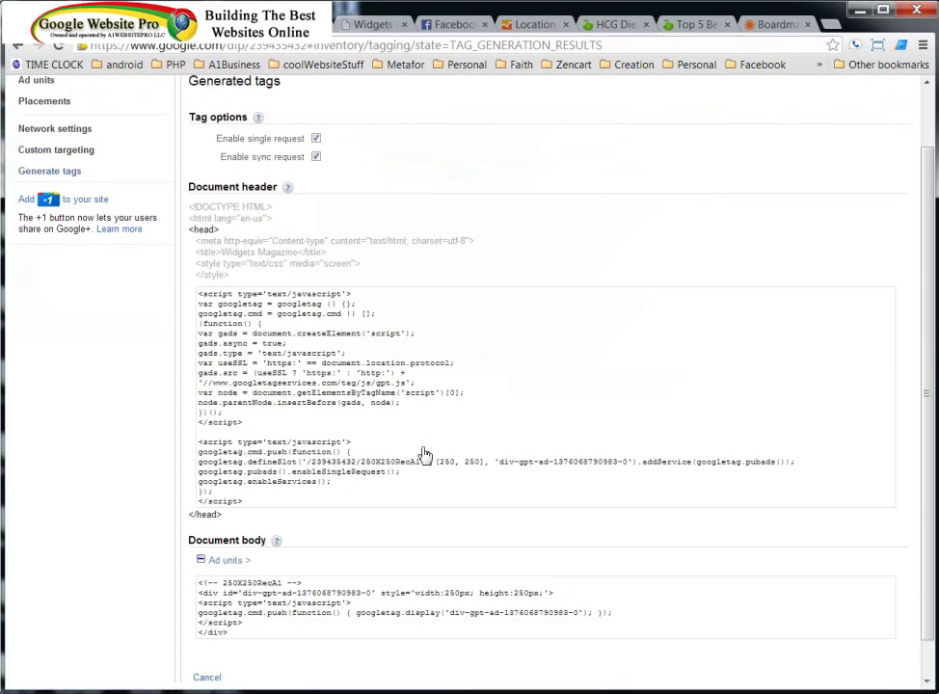
pyautogui.doubleClick(202, 231)
pyautogui.doubleClick(206, 515)
pyautogui.click(292, 378)
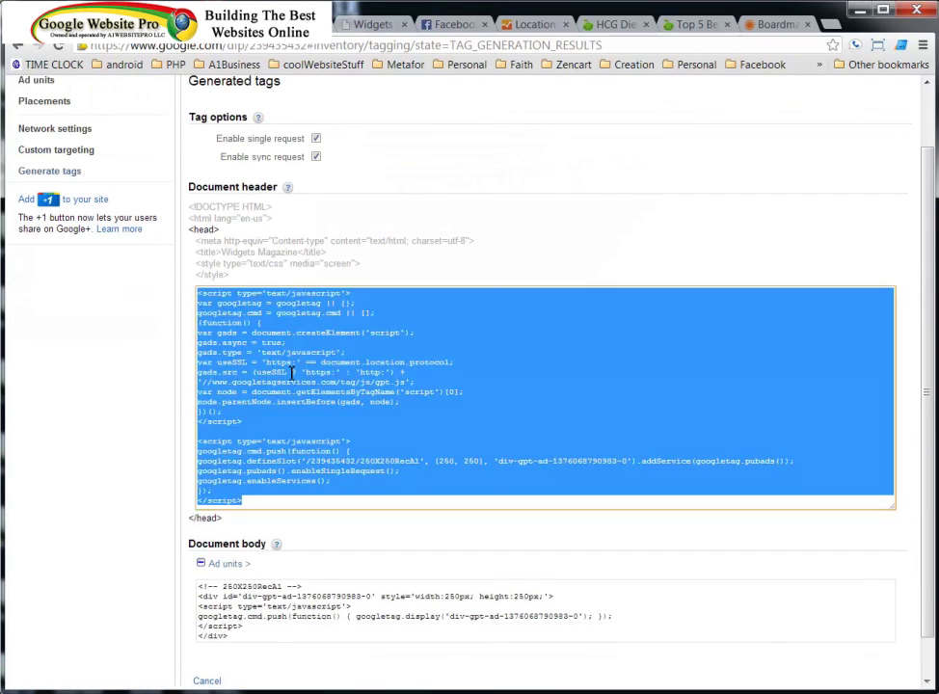
pyautogui.rightClick(290, 374)
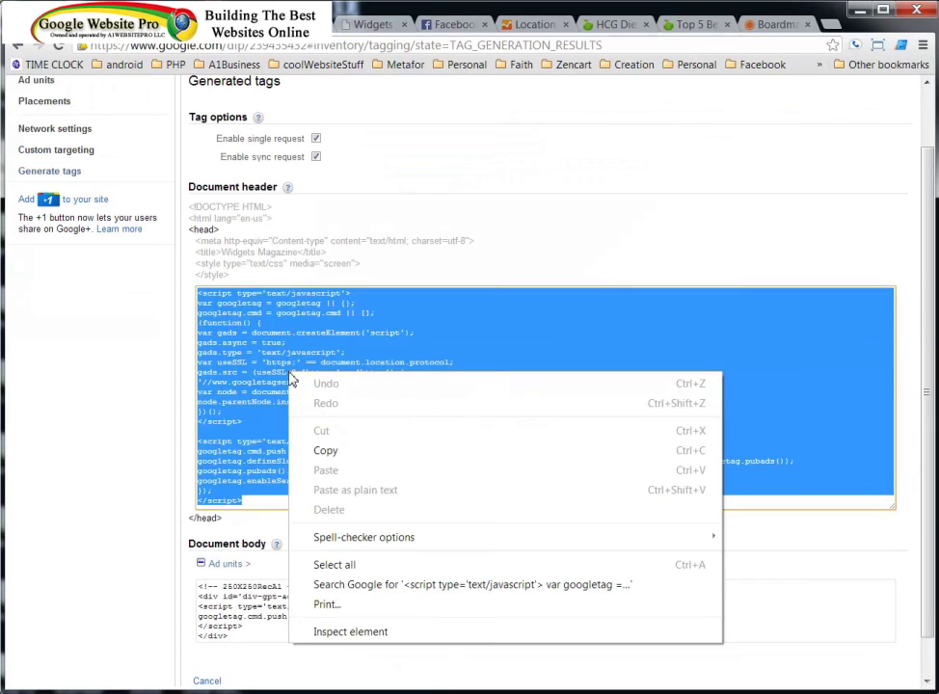
pyautogui.click(328, 451)
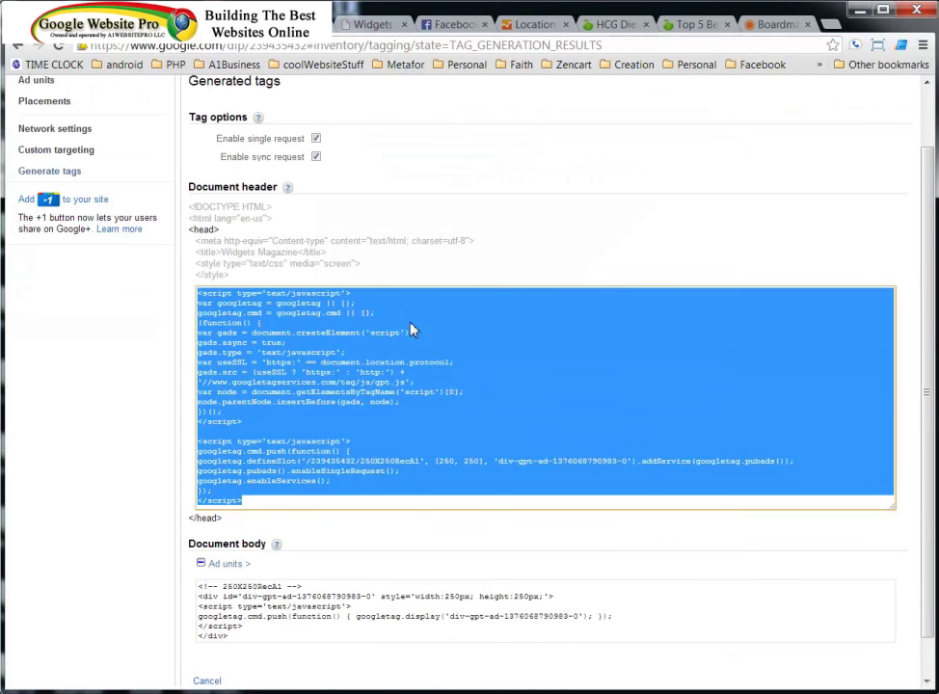
# Switch to the a1websitepro.net WordPress admin and open the theme's Header template (header.php) for editing
pyautogui.hotkey('ctrl', 'Tab')
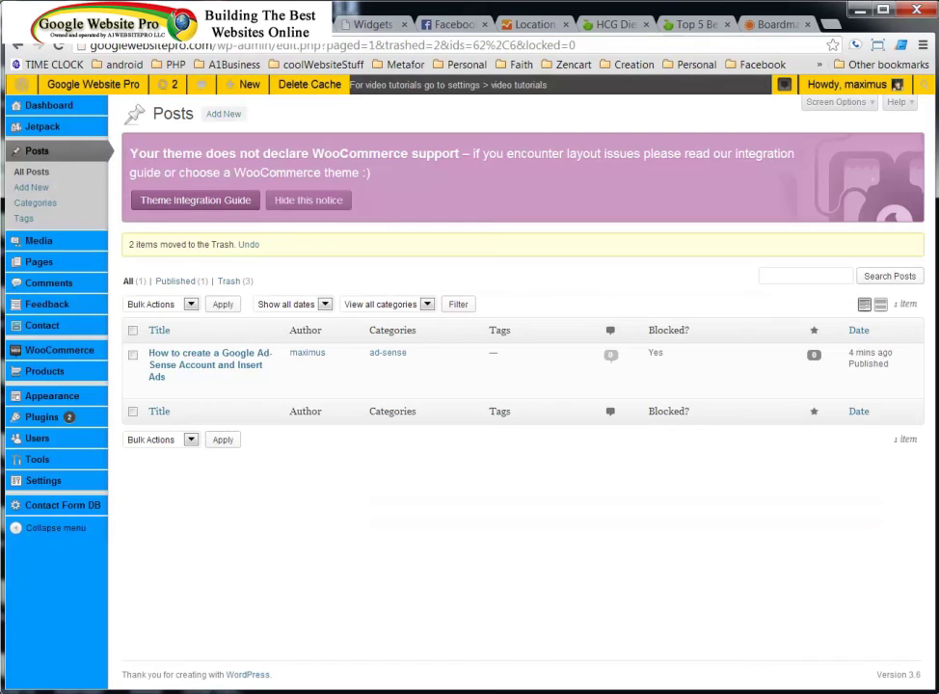
pyautogui.click(347, 31)
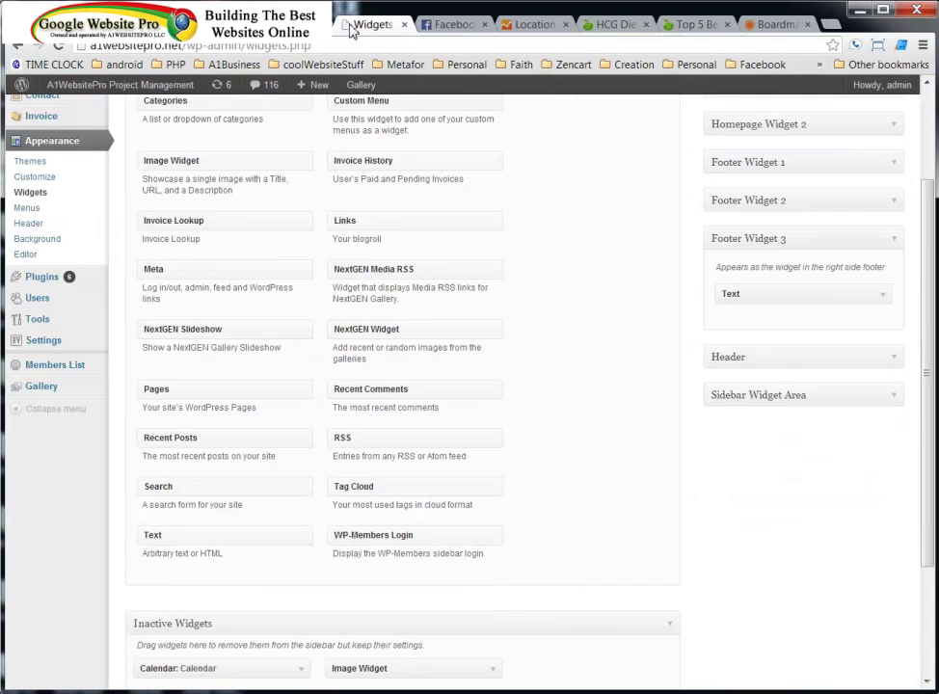
pyautogui.scroll(3, 511, 295)
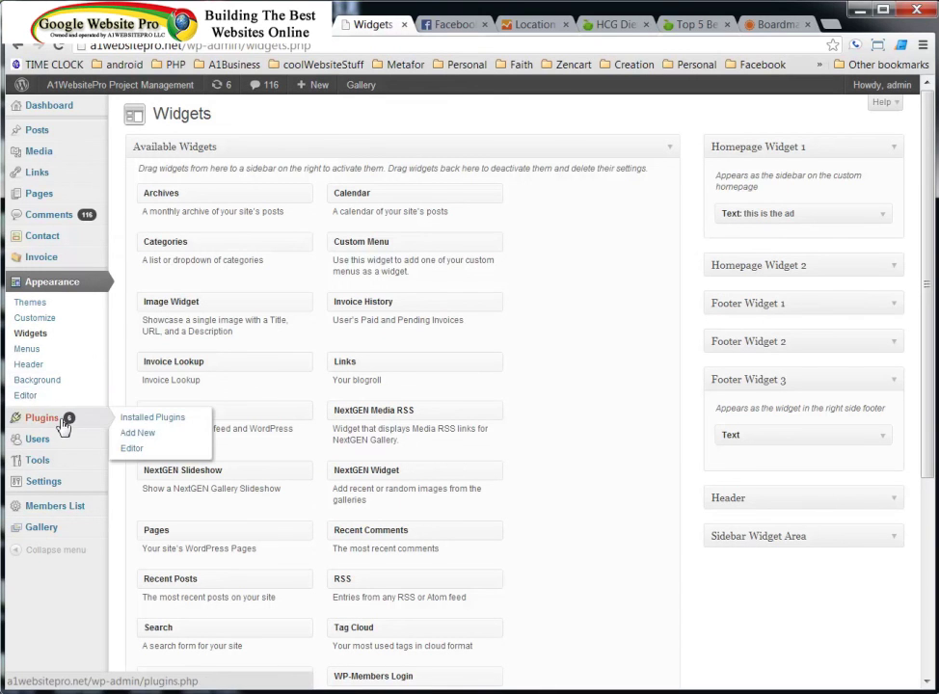
pyautogui.click(31, 396)
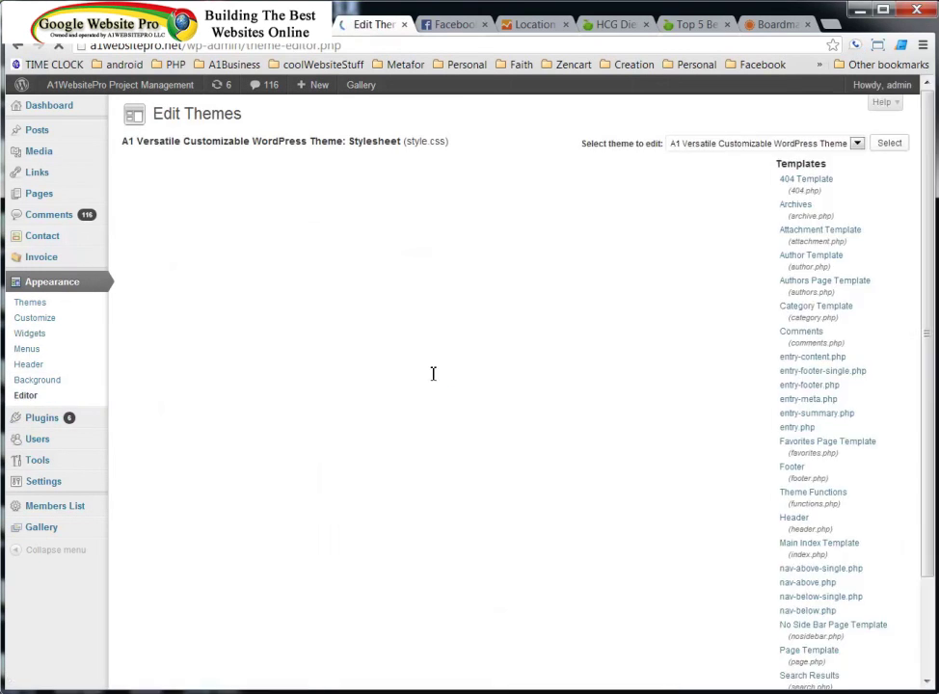
pyautogui.click(800, 526)
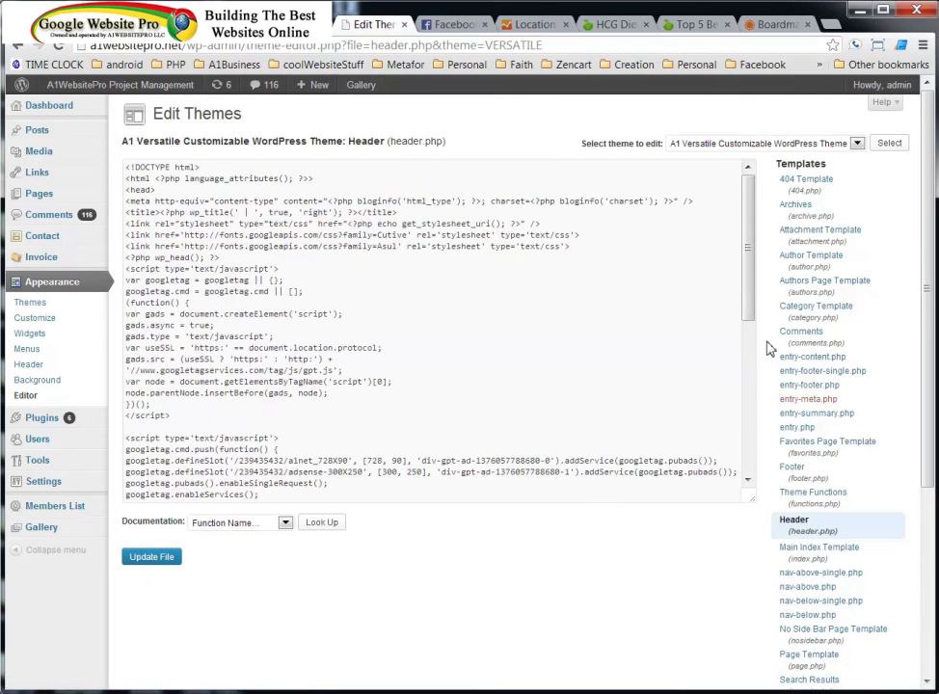
# Replace the old googletag scripts before the closing head tag with the copied header code and update the file
pyautogui.scroll(-1, 752, 298)
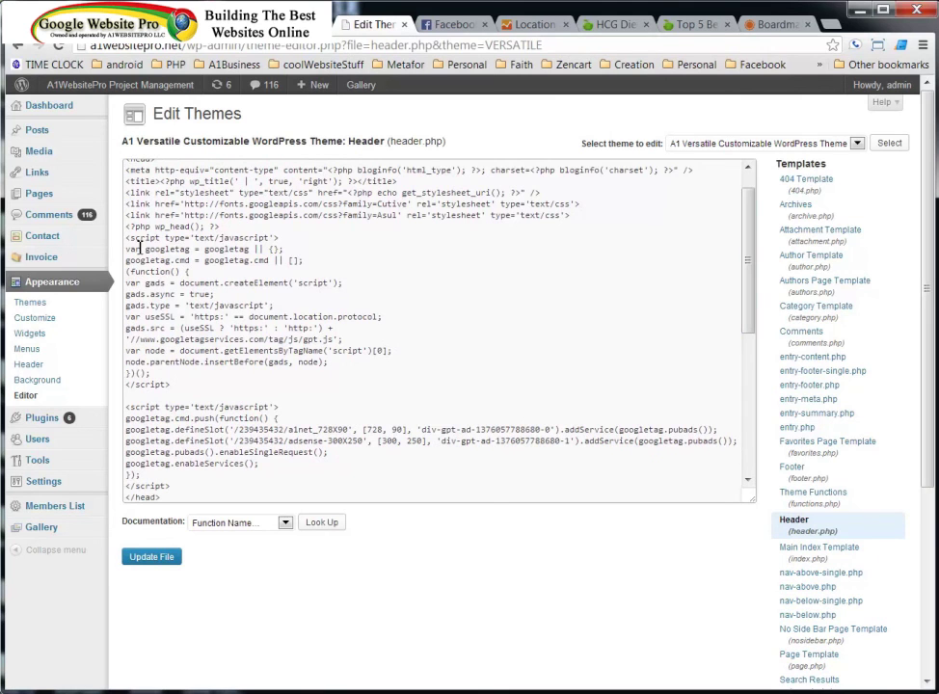
pyautogui.moveTo(127, 237); pyautogui.dragTo(206, 413)
pyautogui.press('Delete')
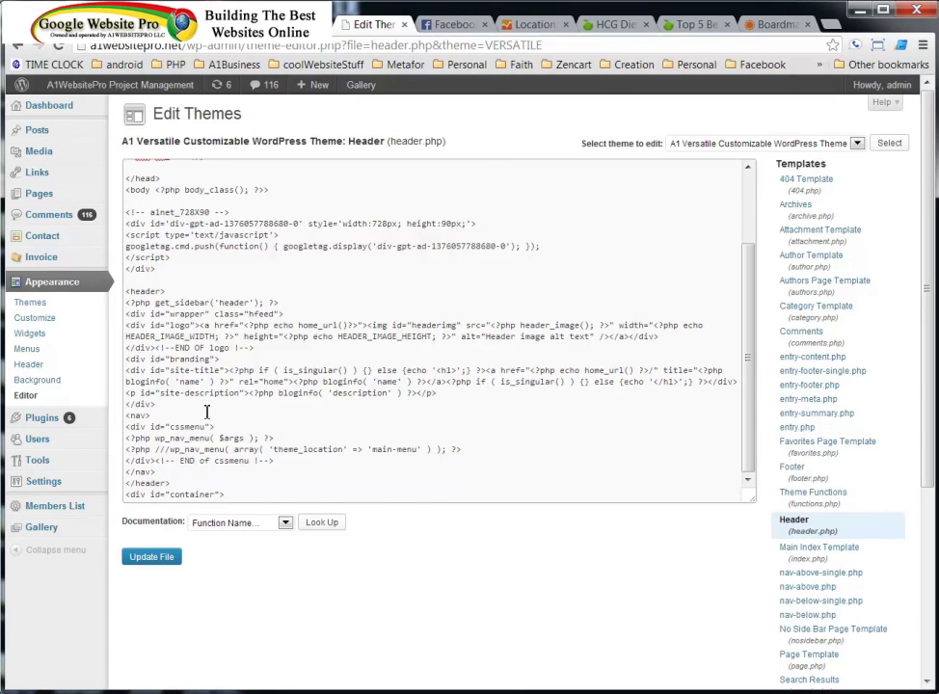
pyautogui.scroll(2, 202, 414)
pyautogui.moveTo(162, 280); pyautogui.dragTo(133, 280)
pyautogui.click(139, 269)
pyautogui.hotkey('ctrl', 'v')
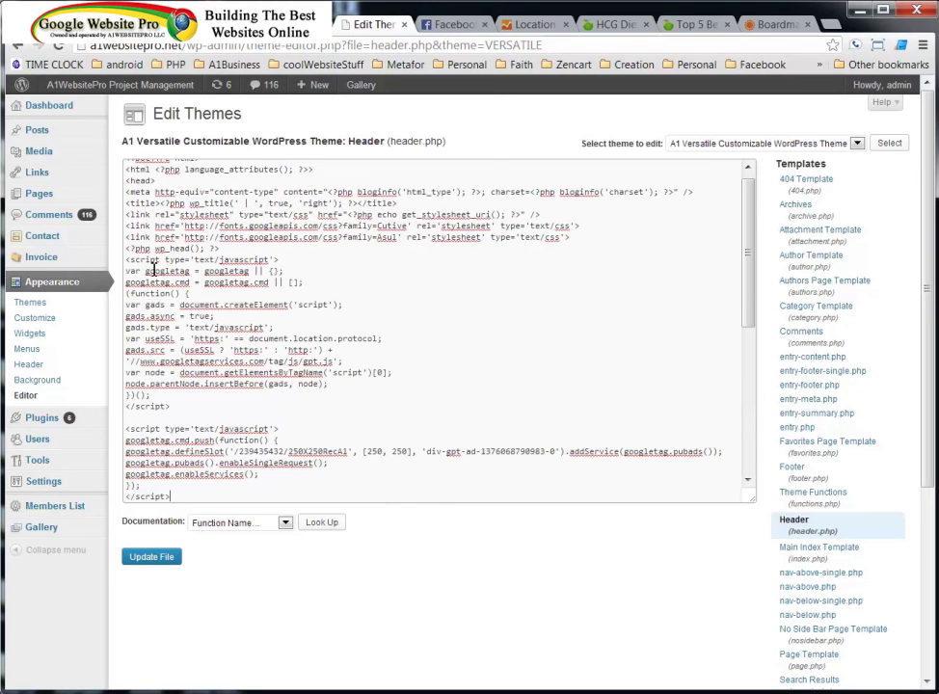
pyautogui.click(157, 558)
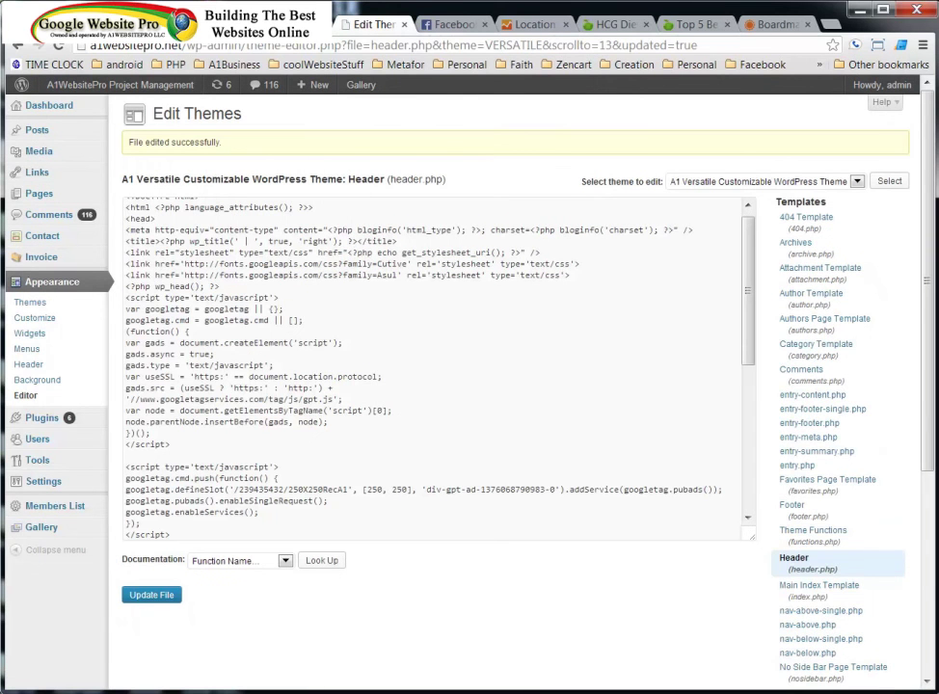
# Switch back to DFP and copy the generated document body code for the 250X250RecA1 ad unit
pyautogui.hotkey('ctrl', 'shift', 'Tab')
pyautogui.click(151, 550)
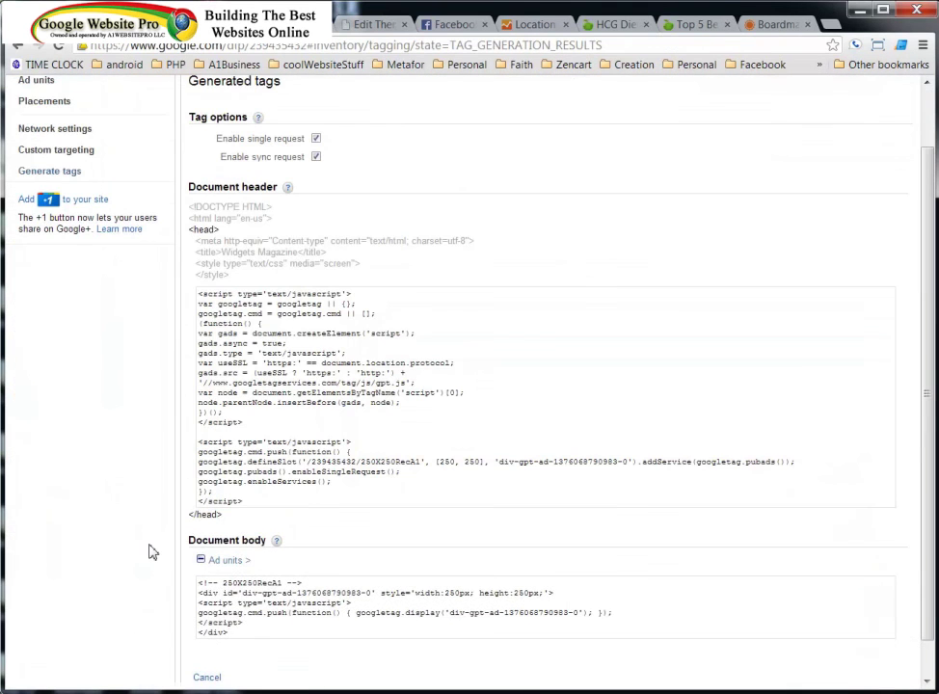
pyautogui.scroll(-1, 151, 550)
pyautogui.click(271, 569)
pyautogui.hotkey('ctrl', 'c')
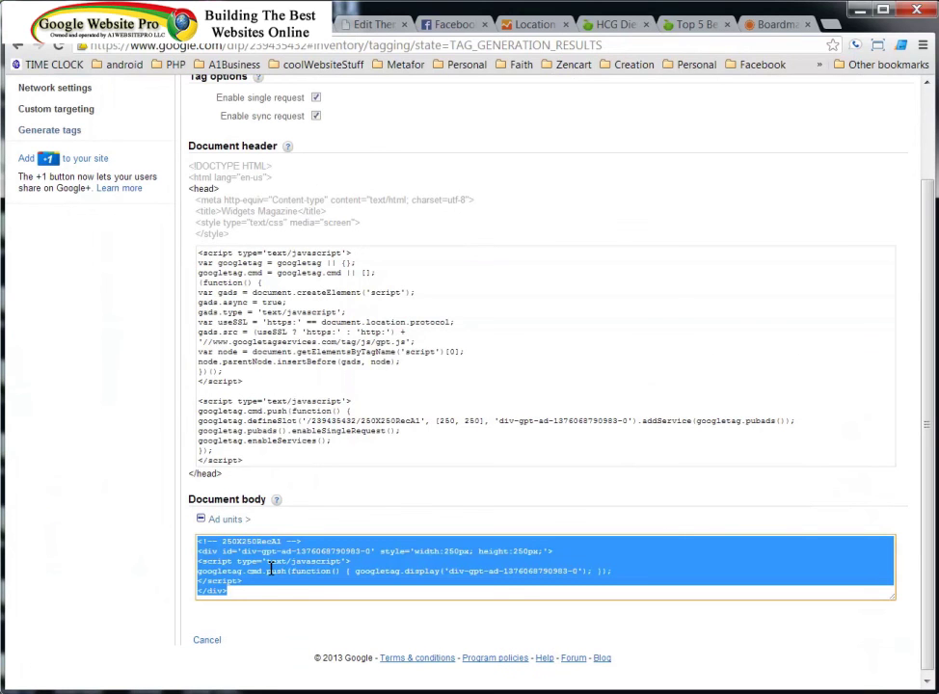
pyautogui.rightClick(271, 569)
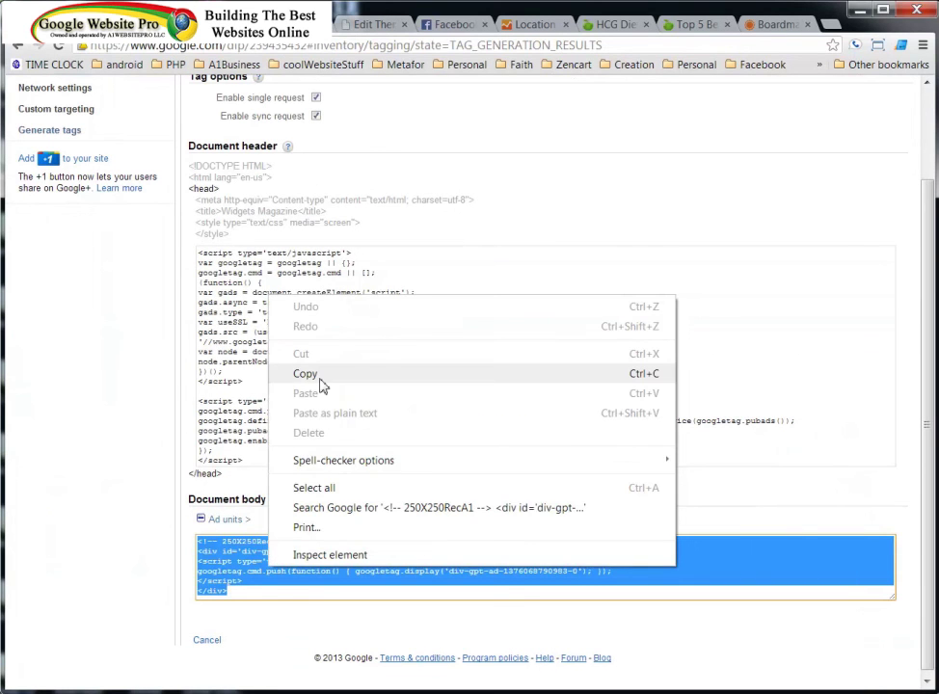
pyautogui.click(321, 384)
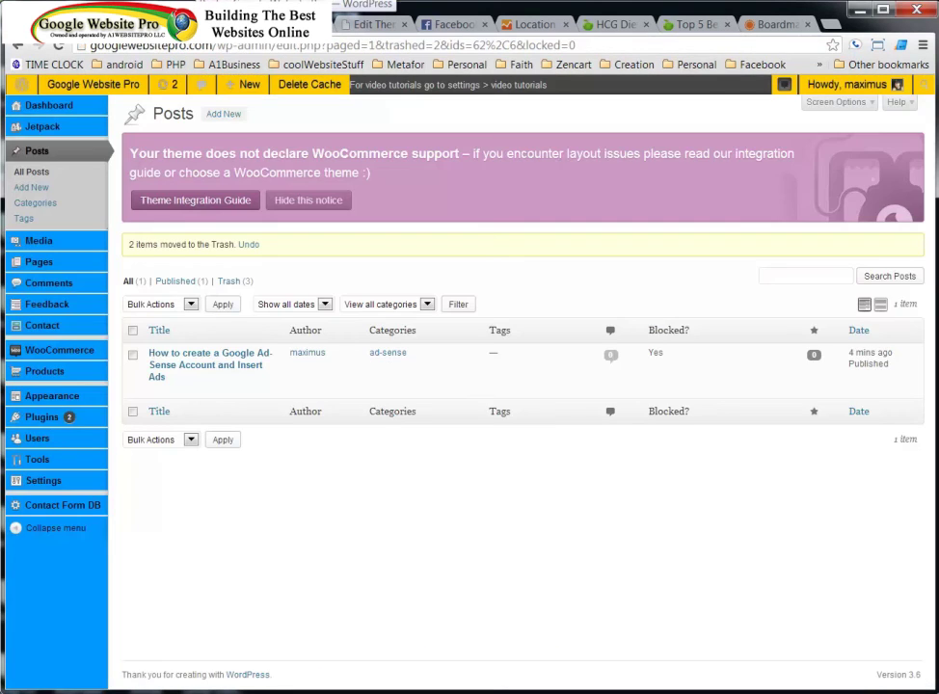
# Open the a1websitepro.net home page from the WordPress admin and check the existing ad box
pyautogui.hotkey('ctrl', 'Tab')
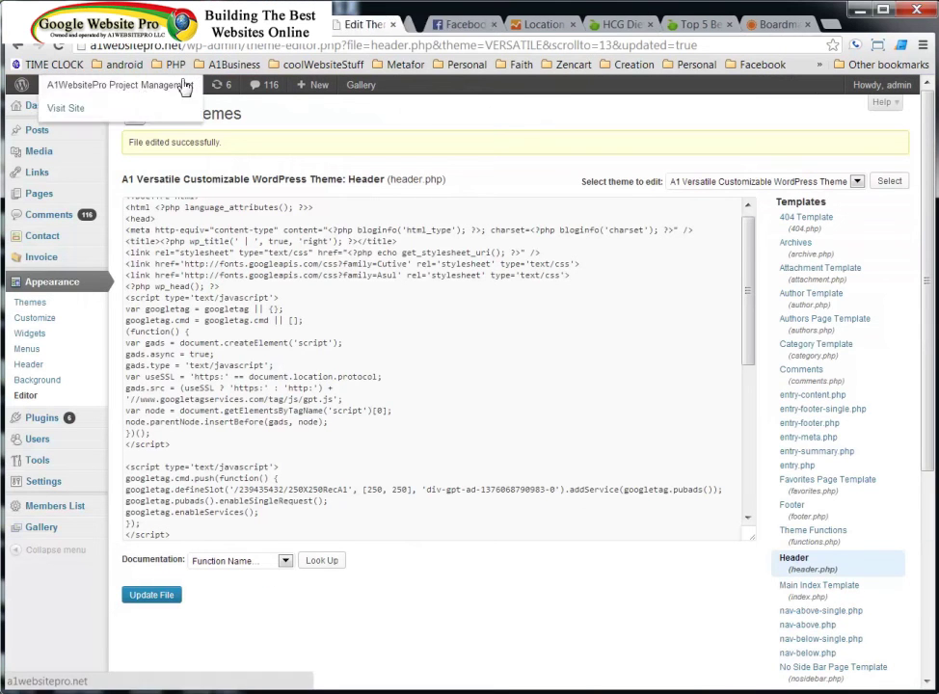
pyautogui.click(144, 97)
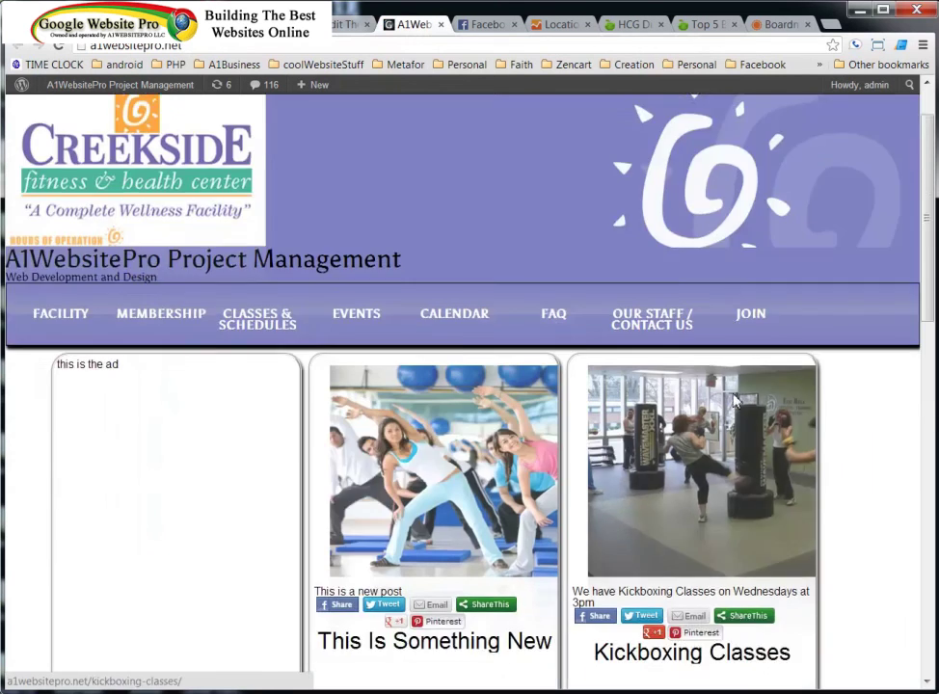
pyautogui.scroll(-4, 724, 402)
pyautogui.click(340, 29)
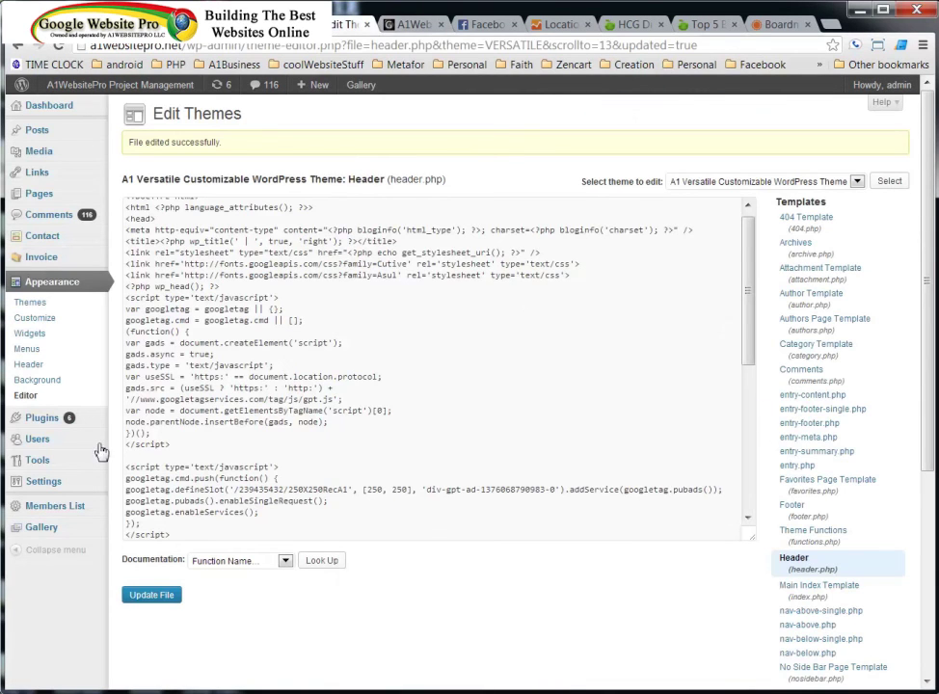
# In the WordPress widget settings, delete the "this is the ad" text widget from Homepage Widget 1
pyautogui.click(30, 334)
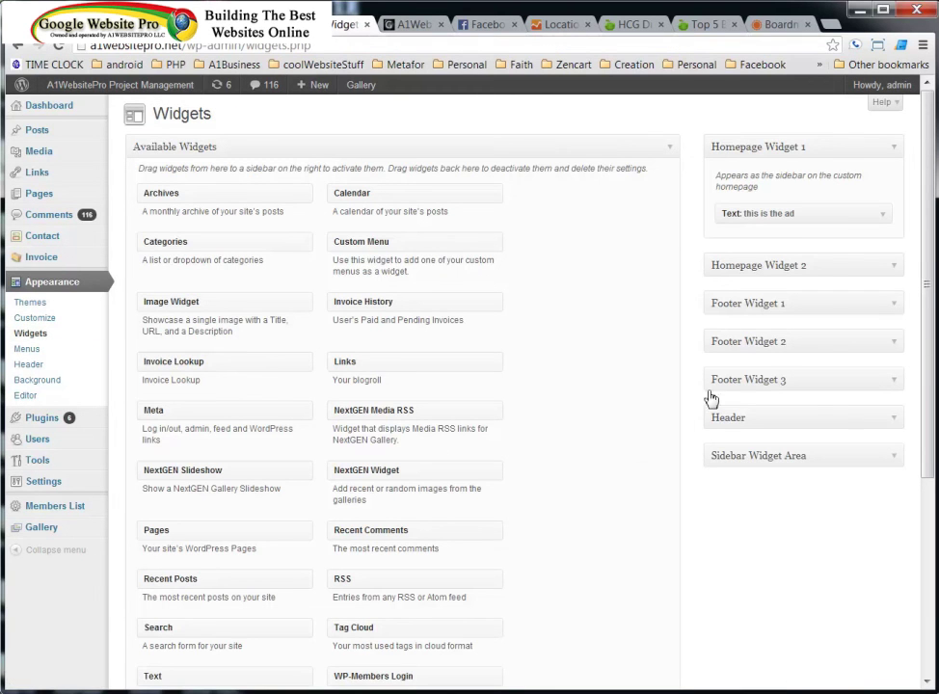
pyautogui.click(885, 215)
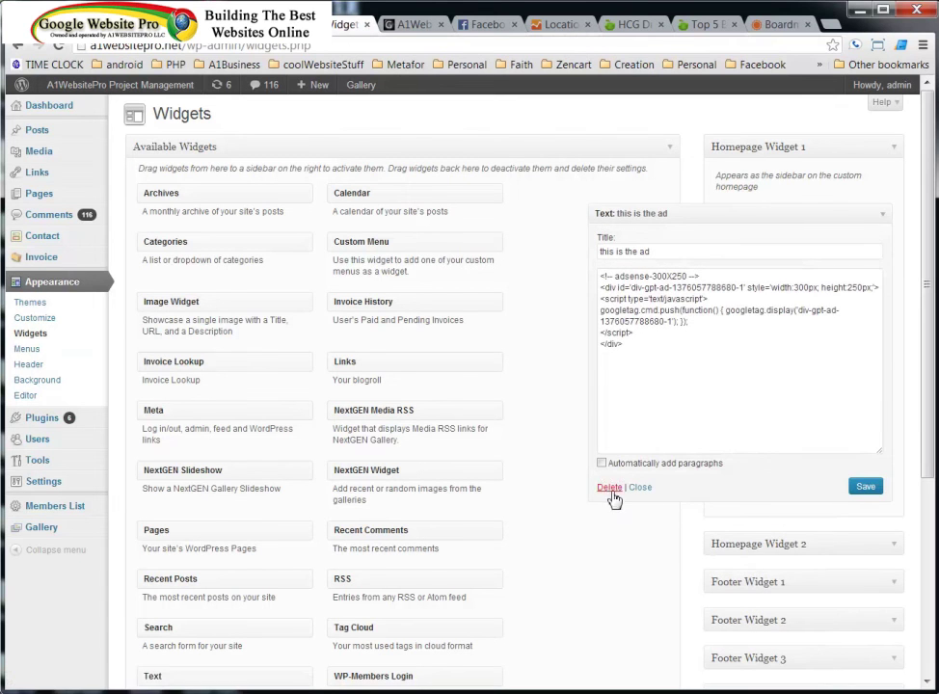
pyautogui.click(610, 490)
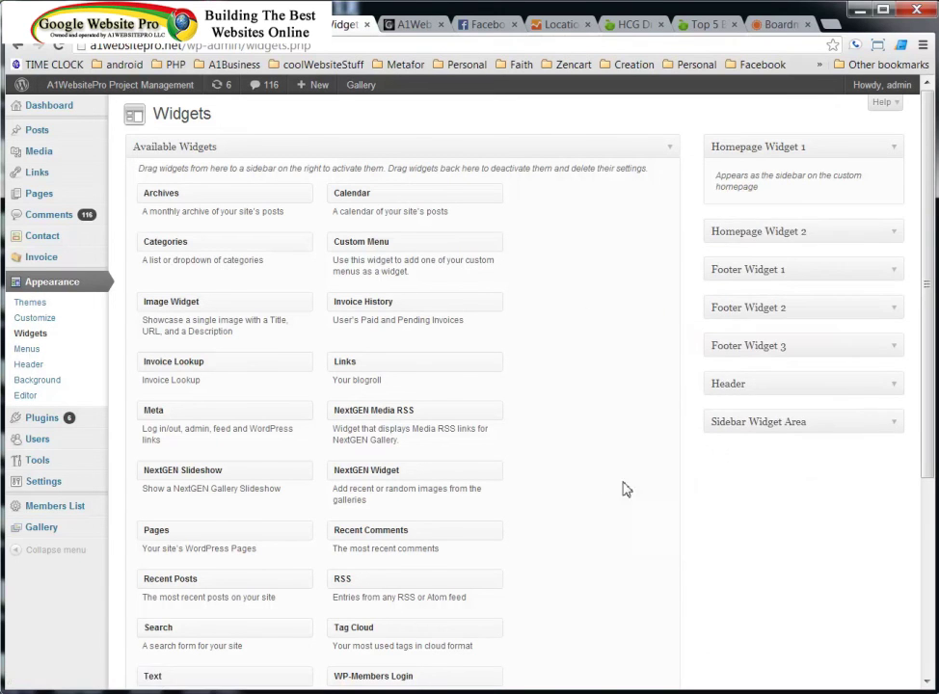
# Add a text widget to Homepage Widget 1 containing the copied body code, title it "This is the ad", and save it
pyautogui.scroll(-1, 531, 497)
pyautogui.moveTo(159, 623); pyautogui.dragTo(748, 211)
pyautogui.click(670, 329)
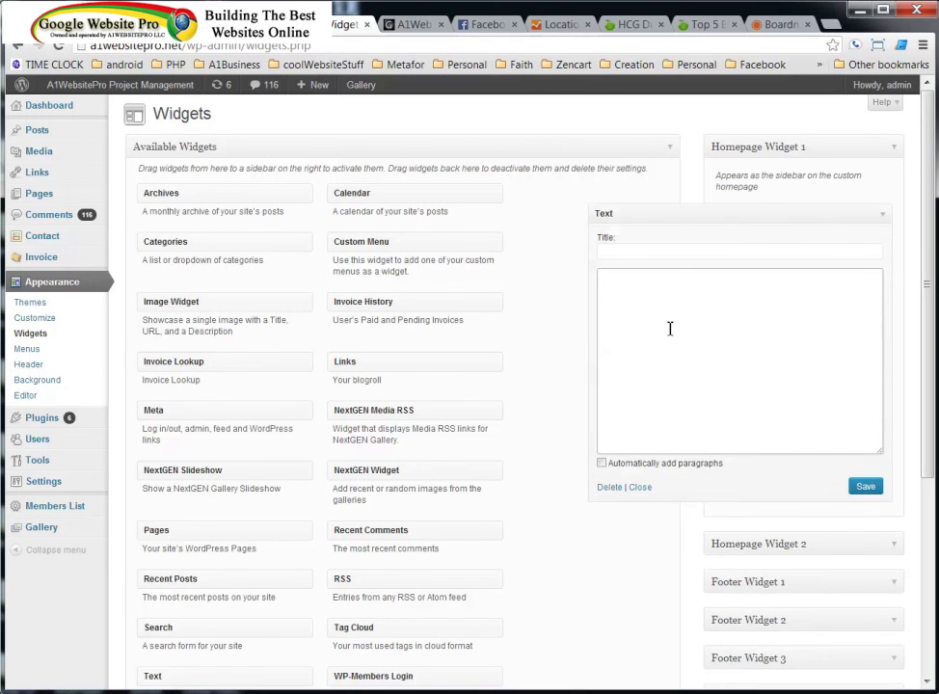
pyautogui.hotkey('ctrl', 'v')
pyautogui.click(646, 249)
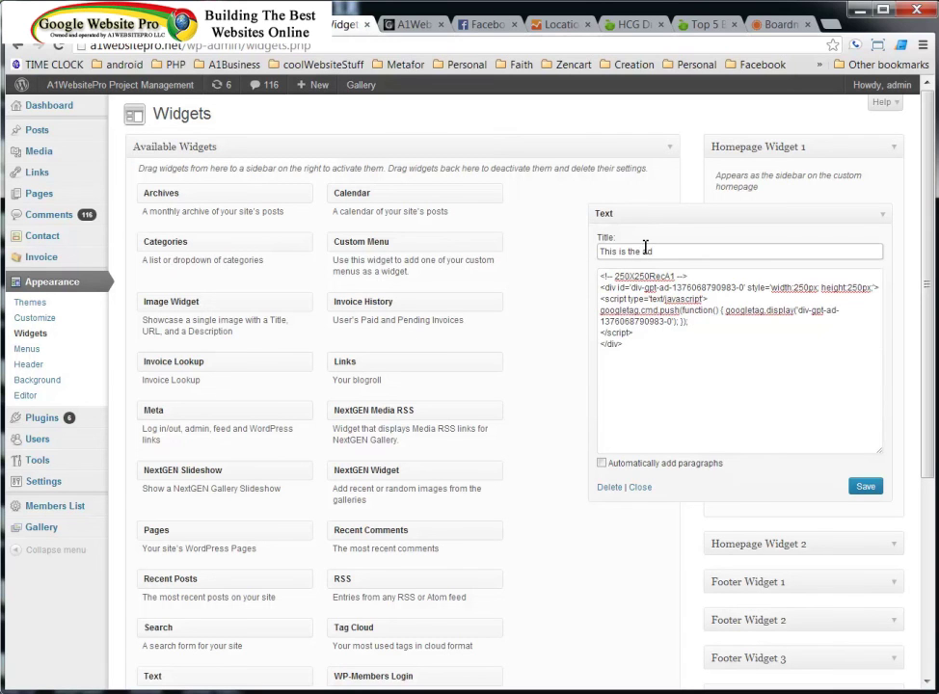
pyautogui.click(867, 489)
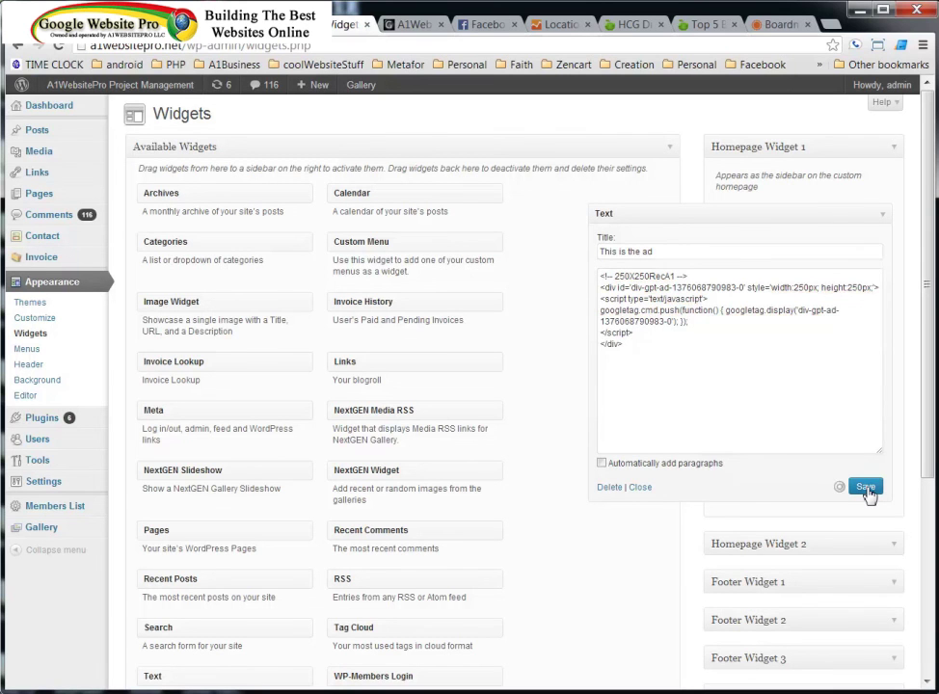
# View the a1websitepro.net home page and inspect the ad in the first homepage box
pyautogui.moveTo(96, 85)
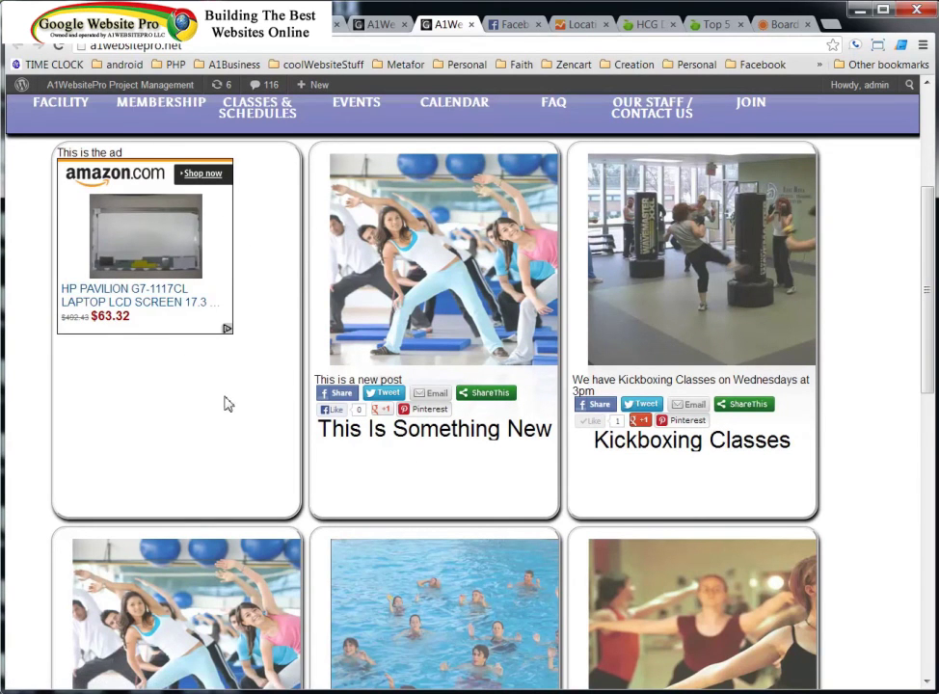
pyautogui.scroll(2, 247, 398)
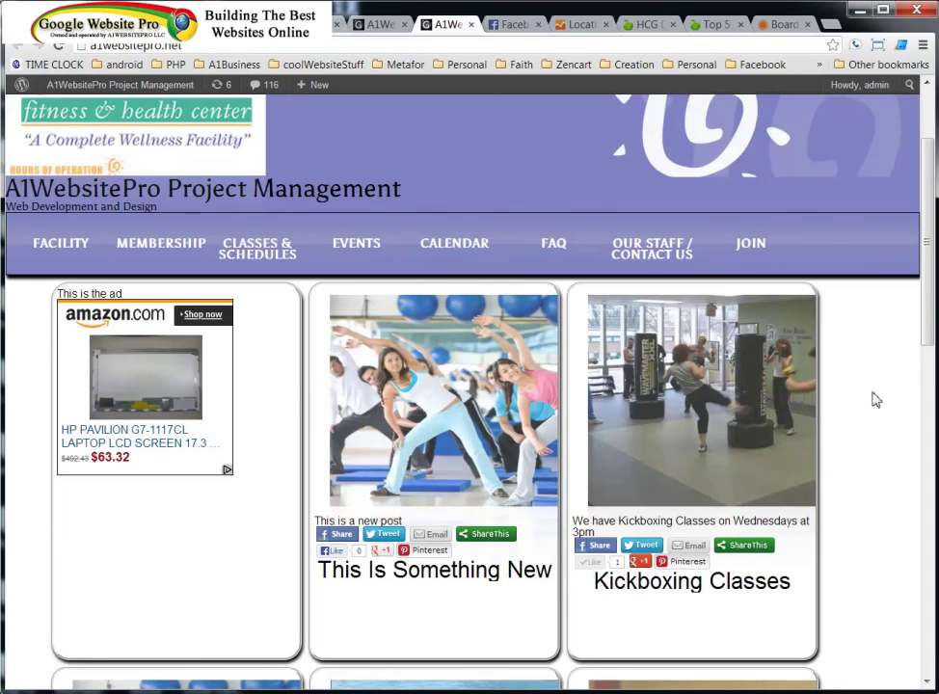
pyautogui.moveTo(929, 310); pyautogui.dragTo(933, 293)
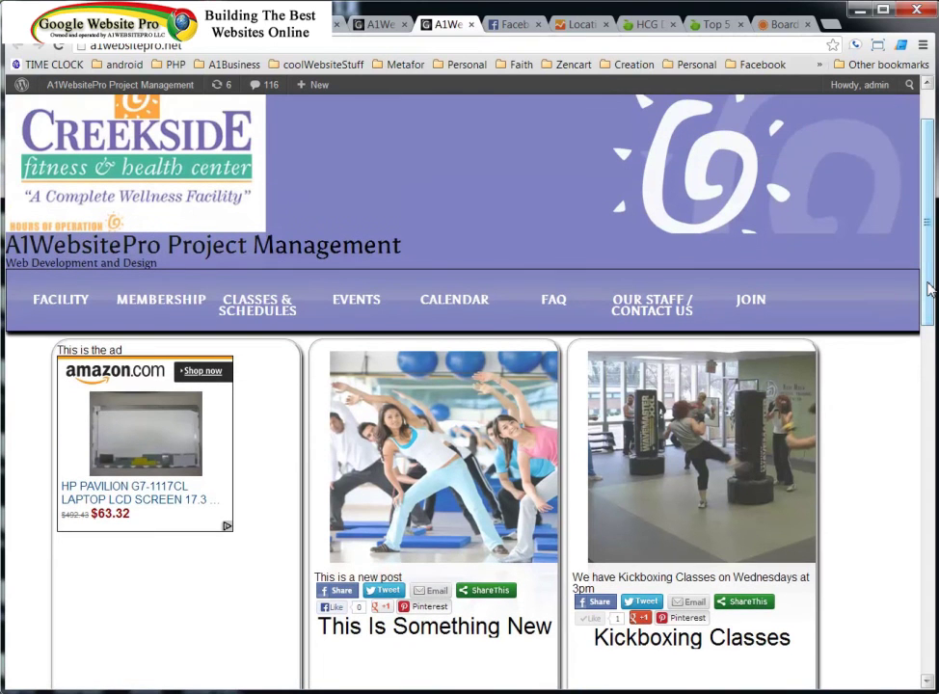